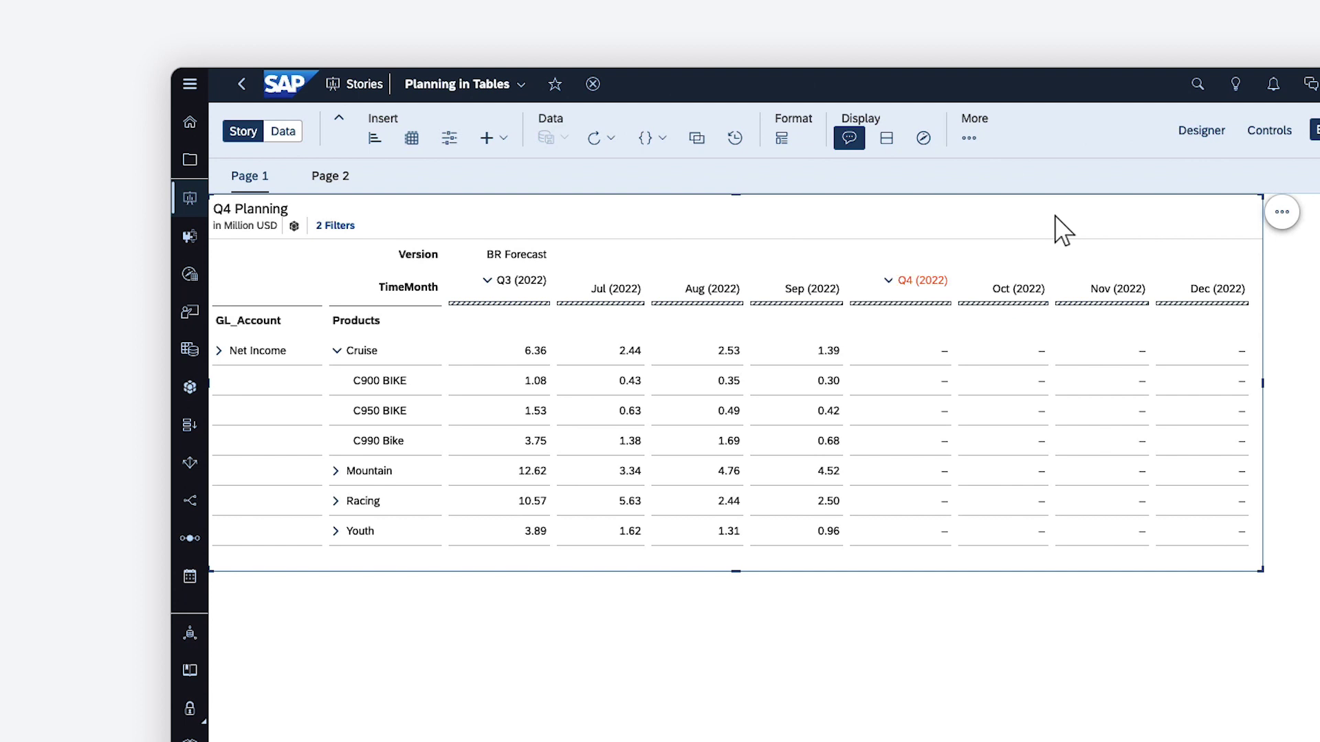
# Show the Builder settings and keep the table type as Cross-tab with TimeMonth columns.
pyautogui.click(1201, 130)
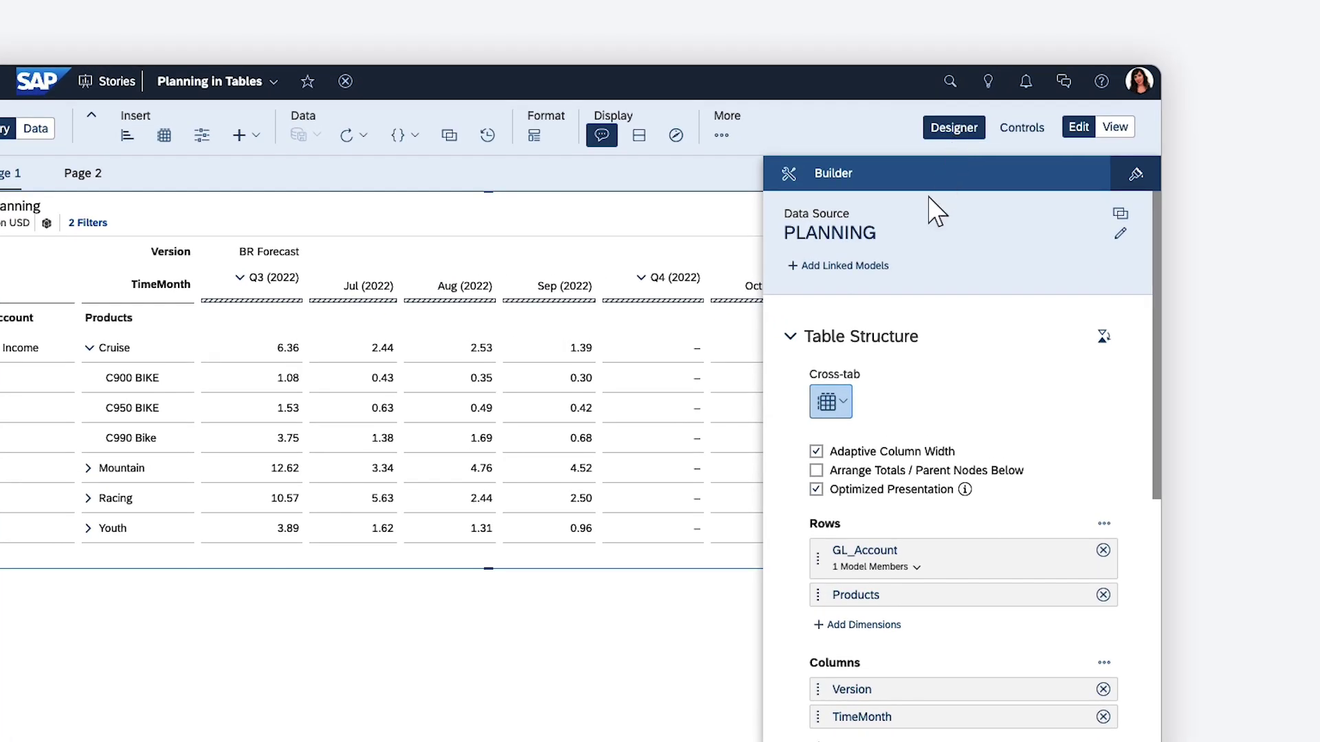
pyautogui.click(833, 400)
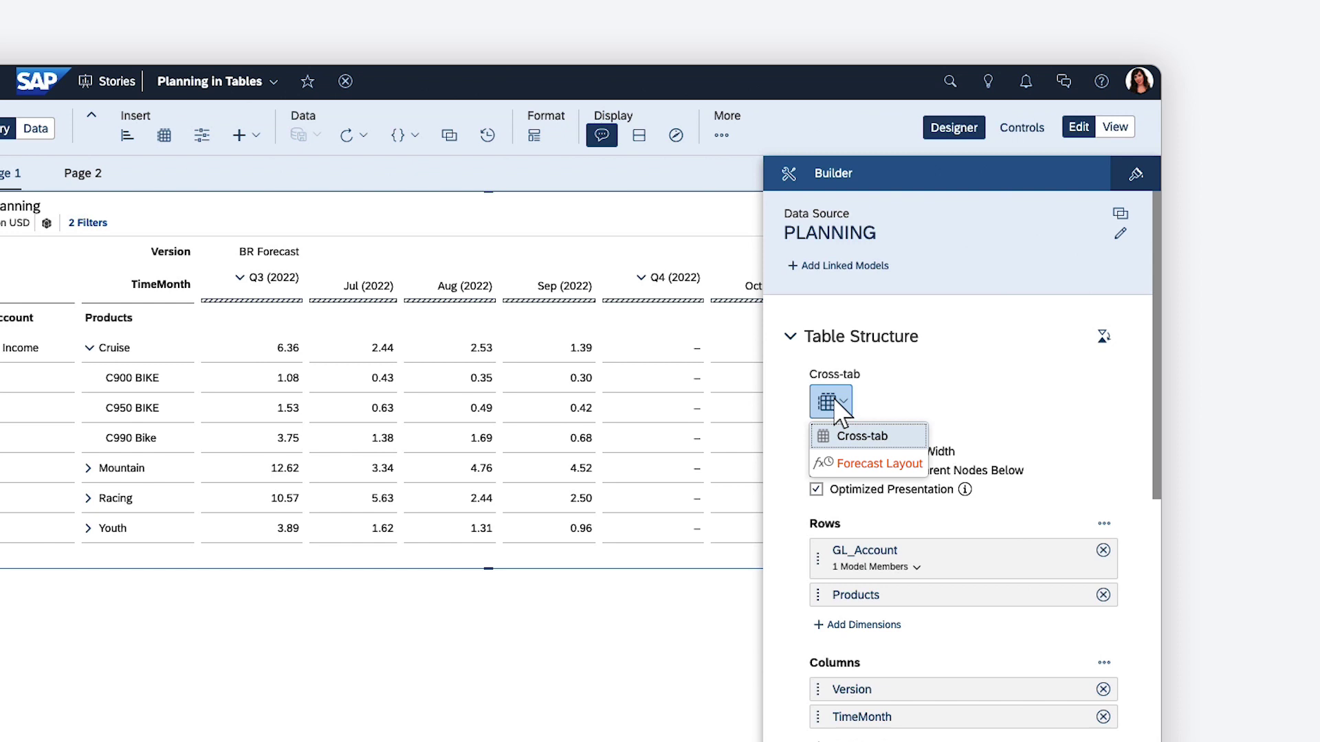
pyautogui.click(863, 438)
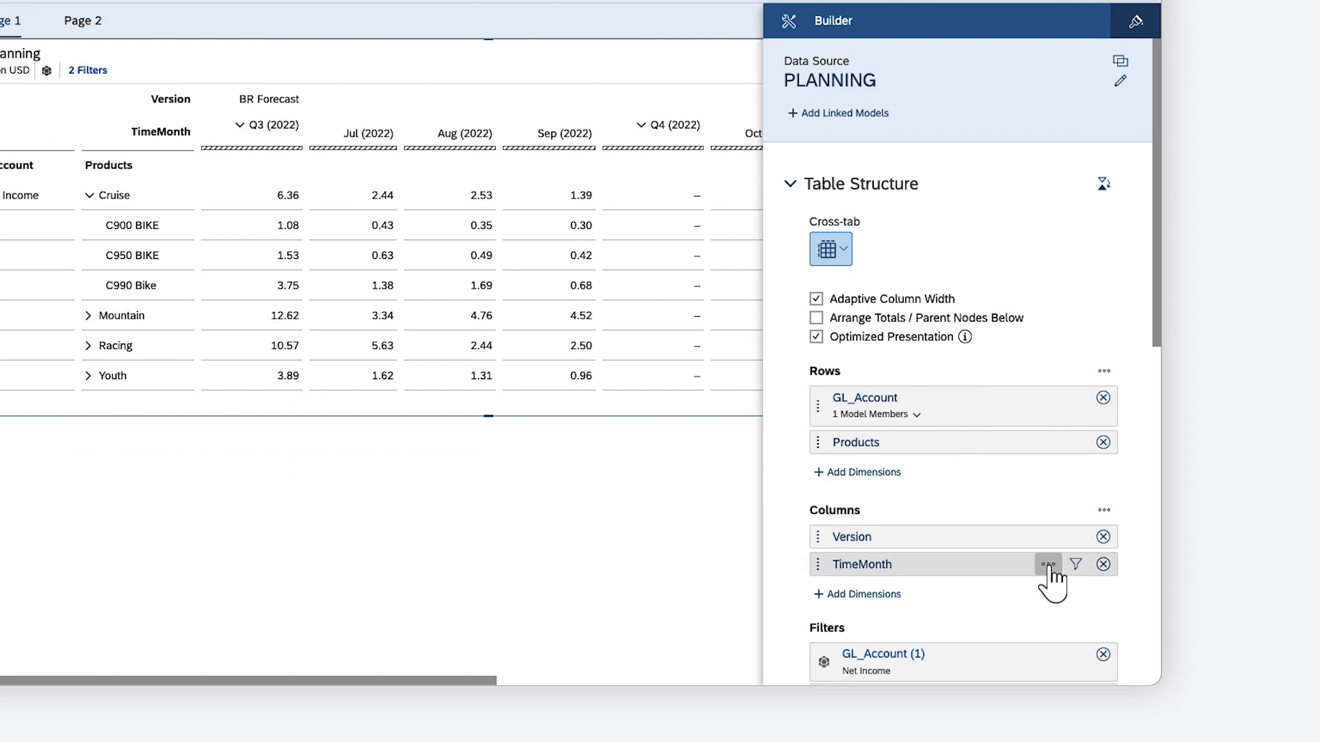
pyautogui.click(1048, 565)
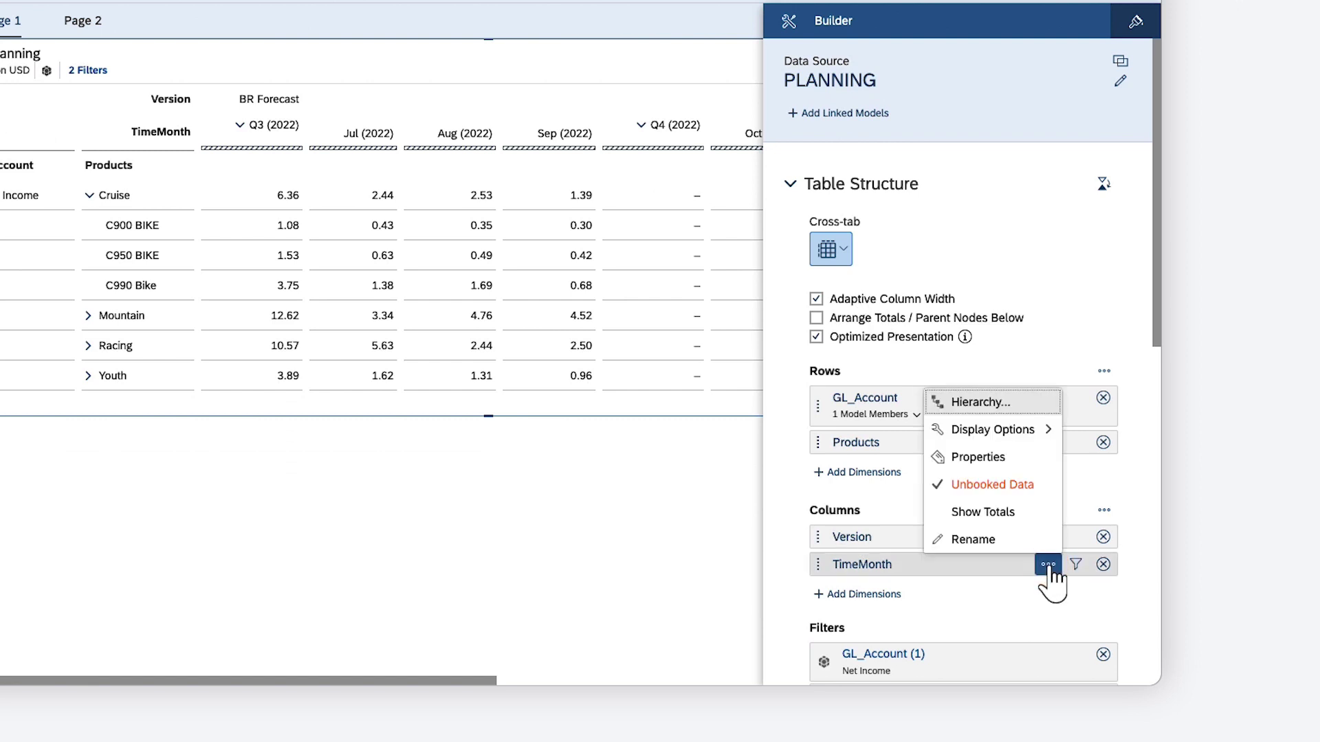
pyautogui.click(1048, 565)
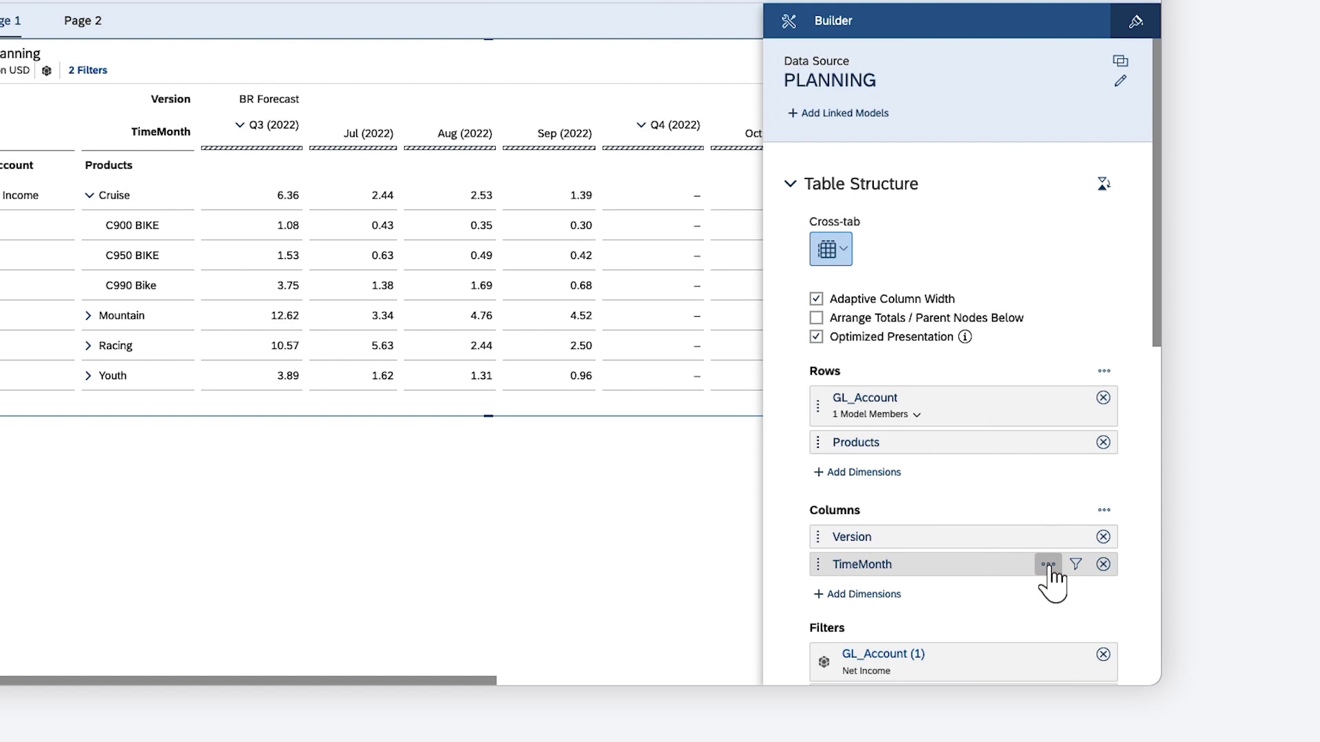
# Review the Fluid and Mass options, then keep Single Data Entry Mode as default.
pyautogui.click(1148, 547)
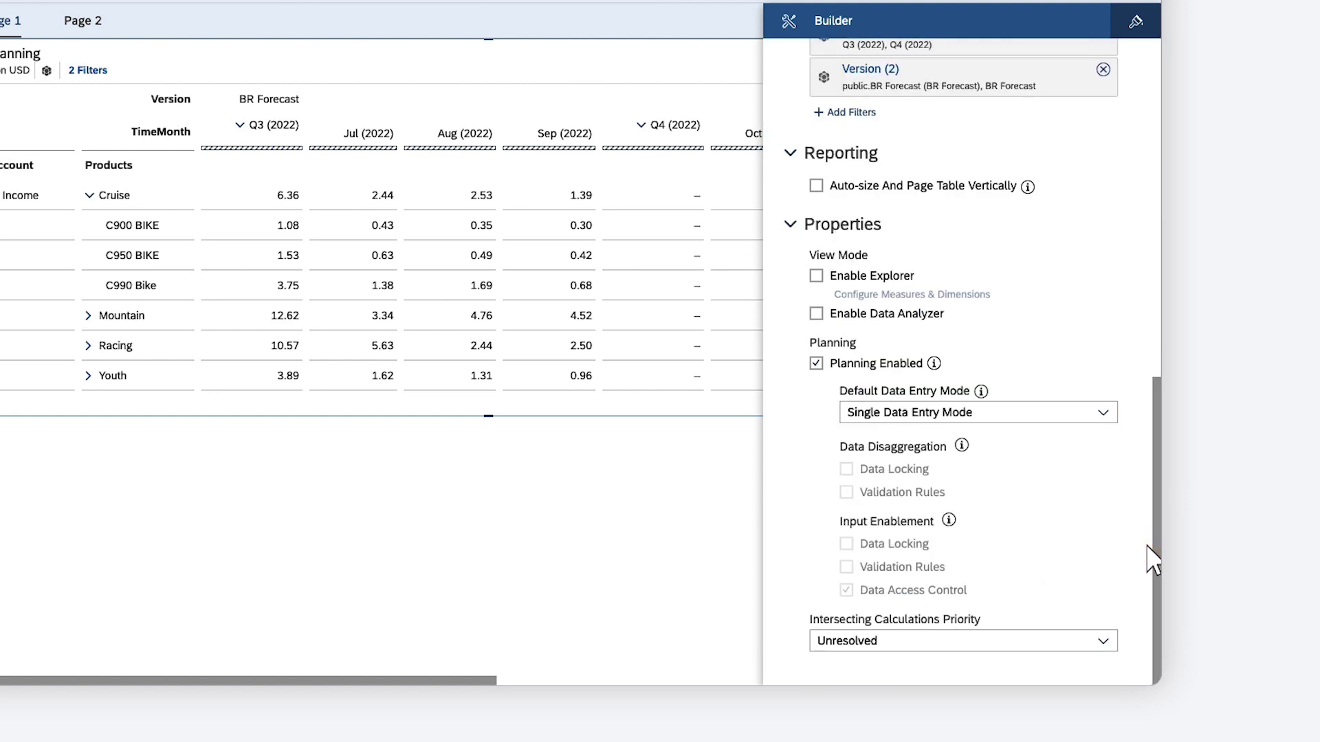
pyautogui.click(1104, 414)
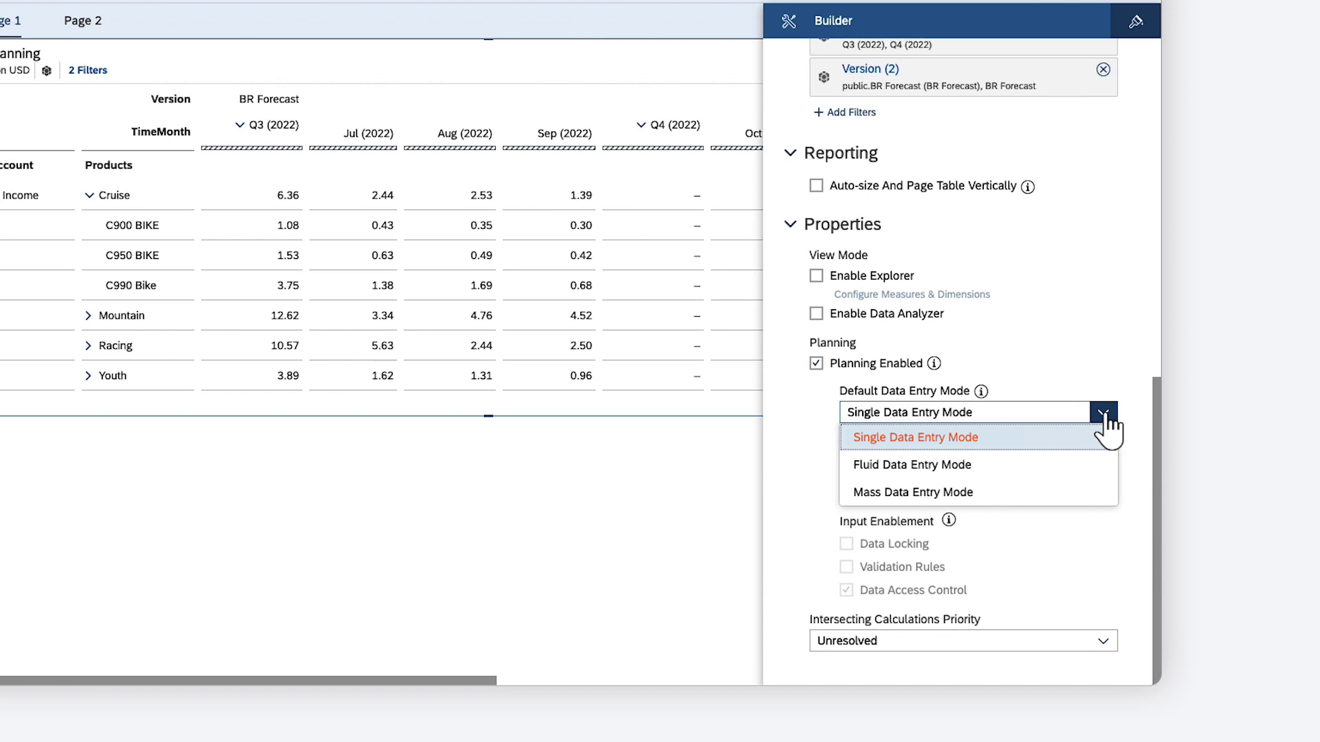
pyautogui.press('Down')
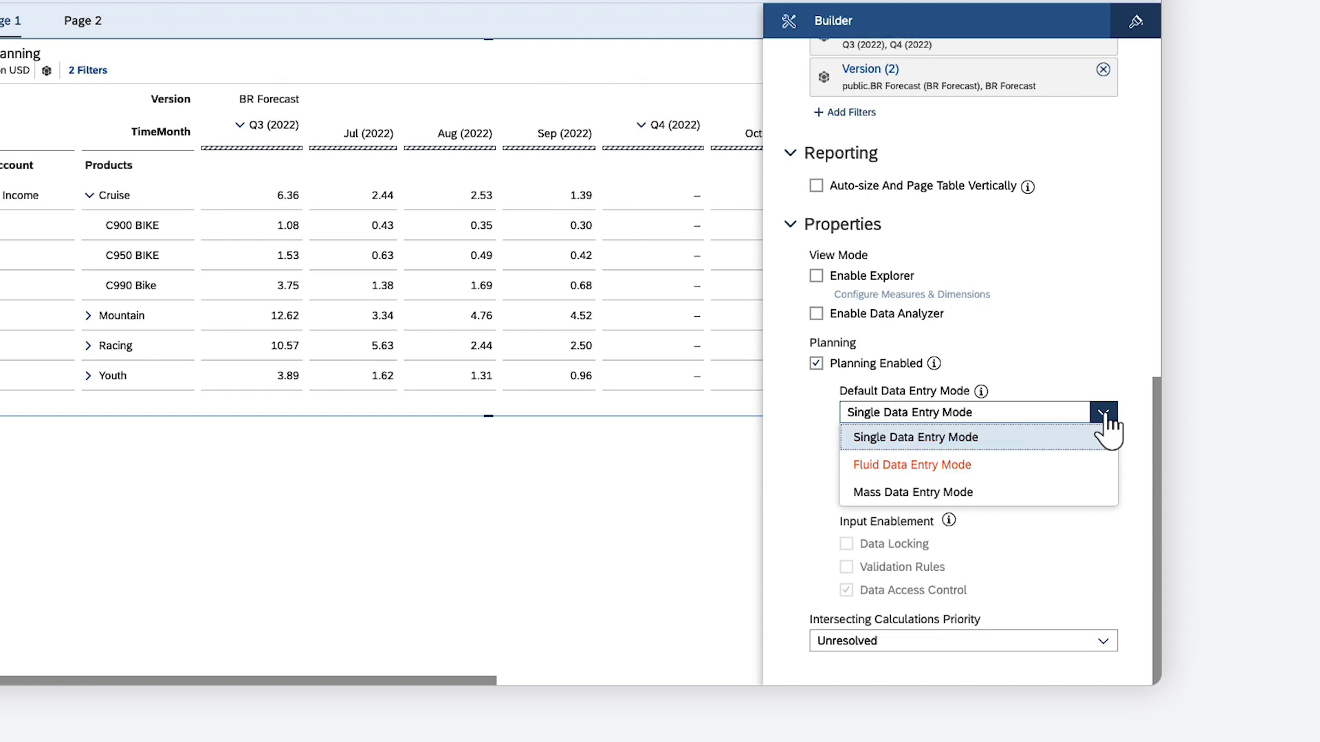
pyautogui.press('Down')
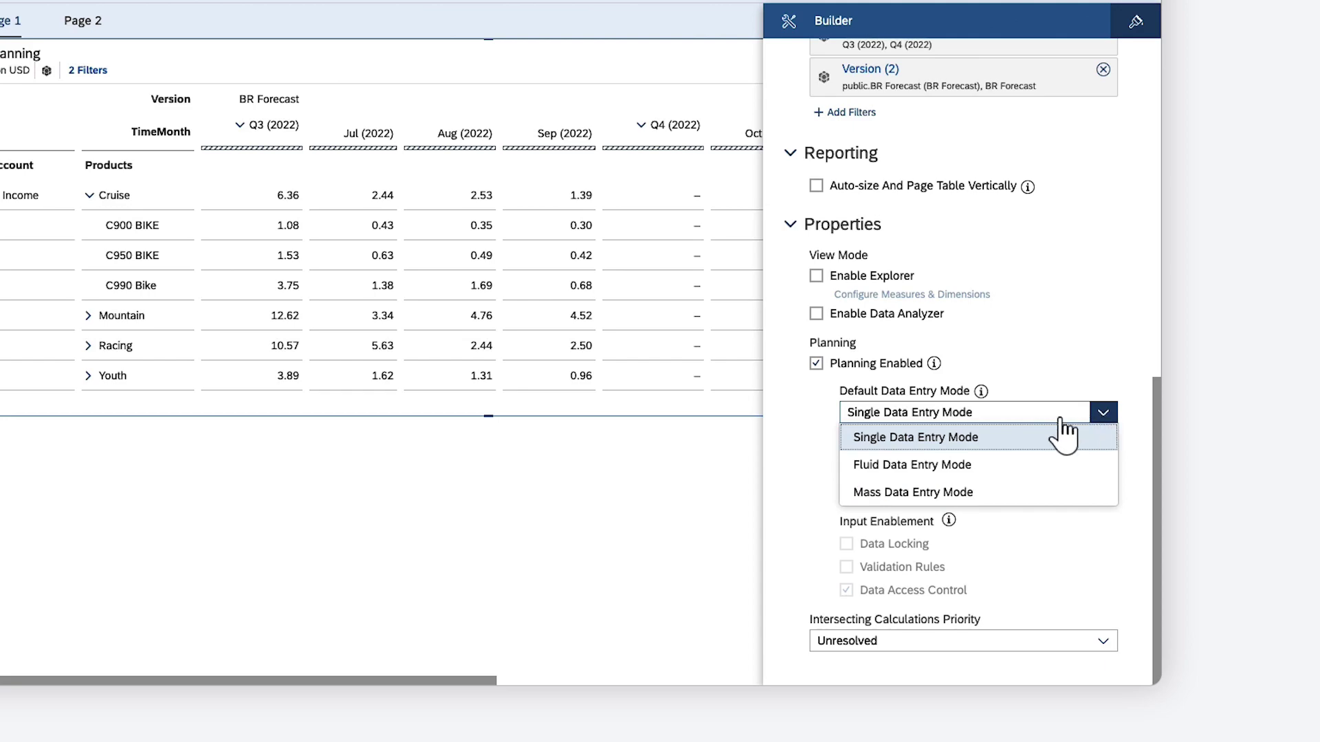
pyautogui.click(923, 440)
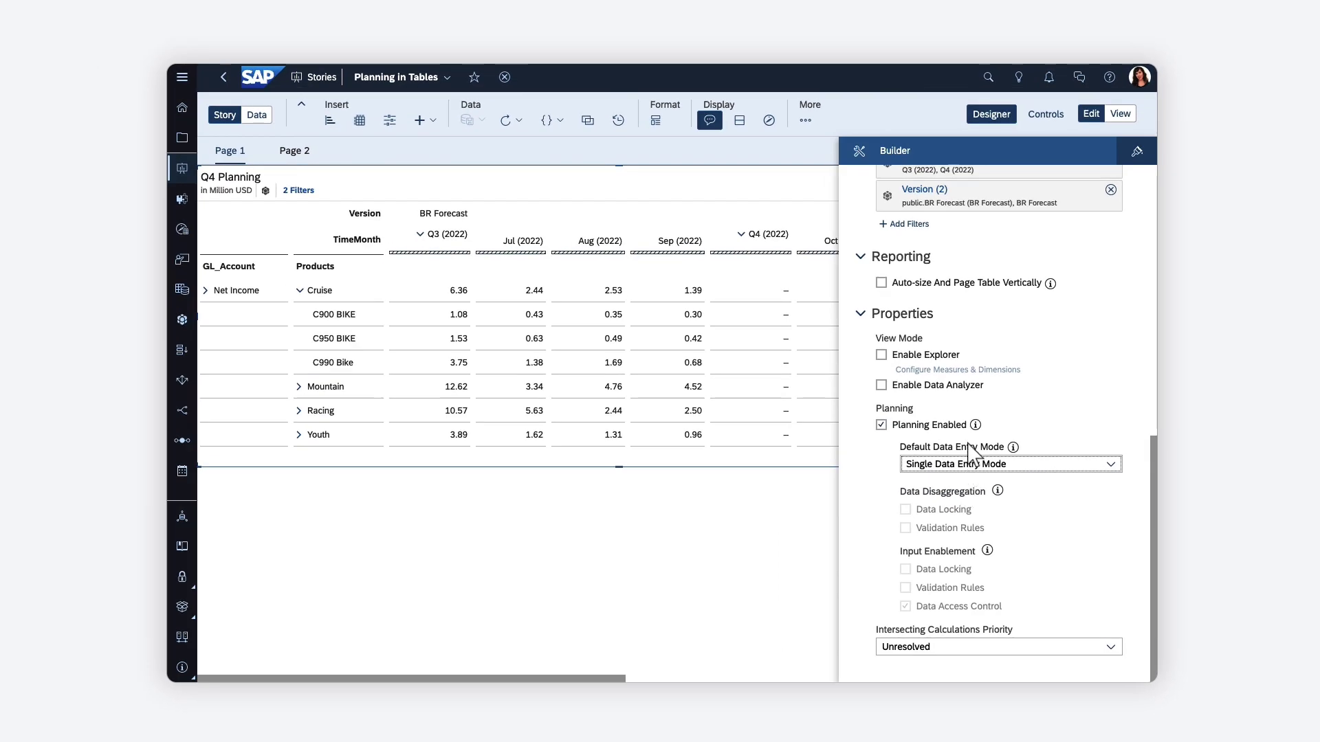
# Hide the Builder and enter 2m for C990 Bike in Oct (2022), showing 2.00.
pyautogui.click(988, 95)
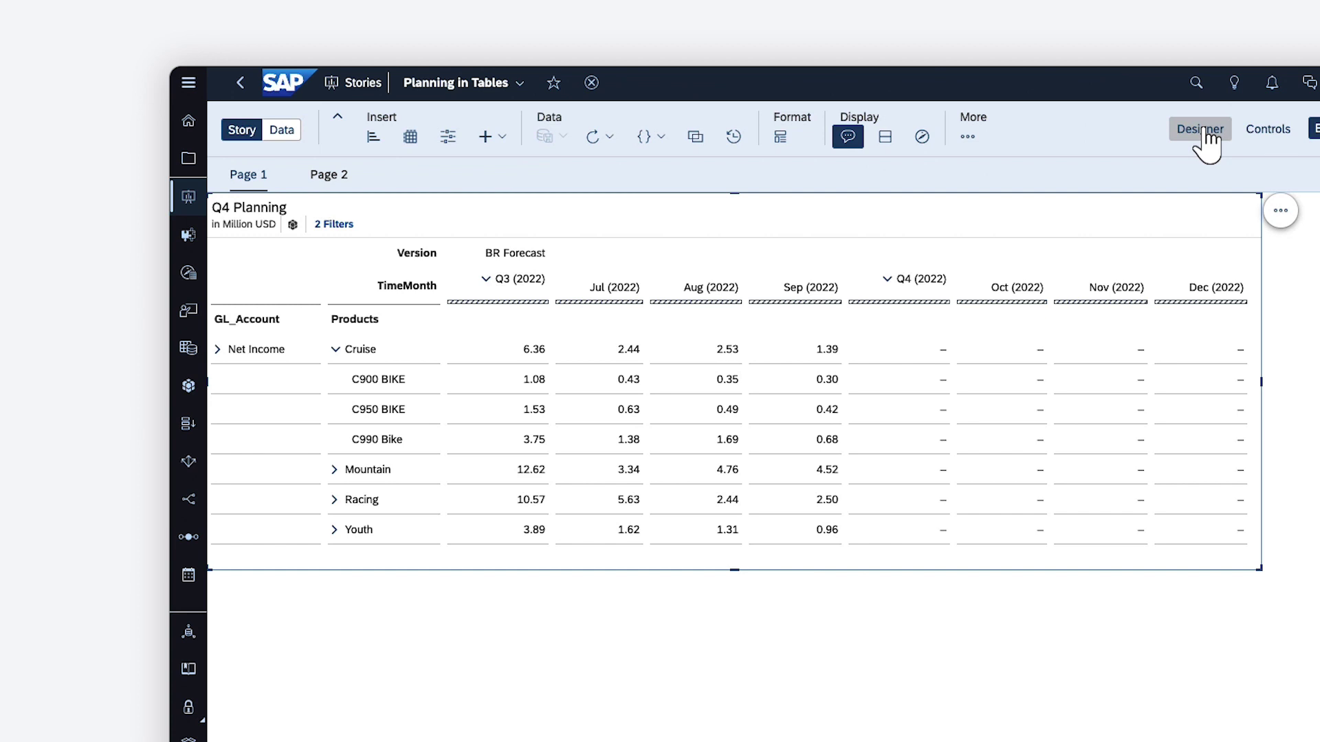
pyautogui.doubleClick(1011, 440)
pyautogui.write('2000000')
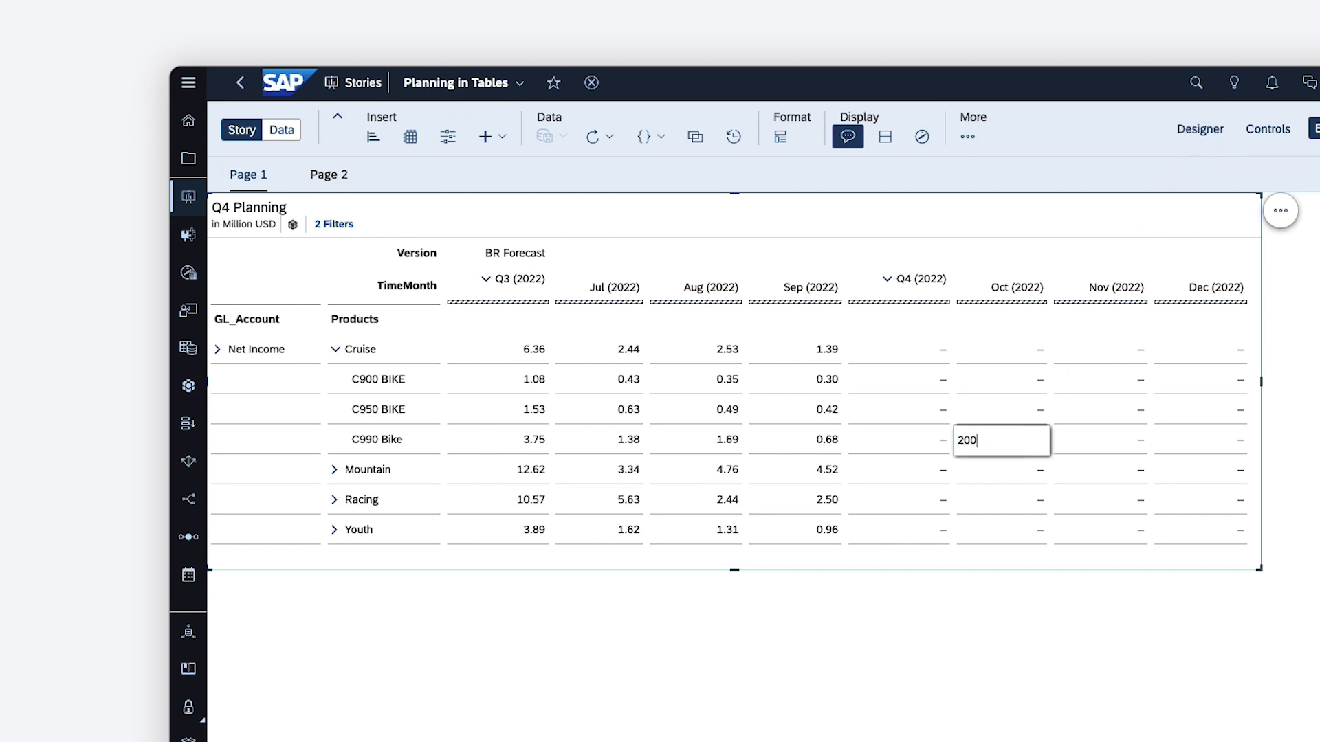
pyautogui.press('BackSpace')
pyautogui.press('BackSpace')
pyautogui.press('BackSpace')
pyautogui.press('BackSpace')
pyautogui.press('BackSpace')
pyautogui.press('BackSpace')
pyautogui.press('BackSpace')
pyautogui.write('2 million')
pyautogui.press('BackSpace')
pyautogui.press('BackSpace')
pyautogui.press('BackSpace')
pyautogui.press('BackSpace')
pyautogui.press('BackSpace')
pyautogui.press('BackSpace')
pyautogui.press('BackSpace')
pyautogui.press('BackSpace')
pyautogui.press('BackSpace')
pyautogui.write('2m')
pyautogui.press('Return')
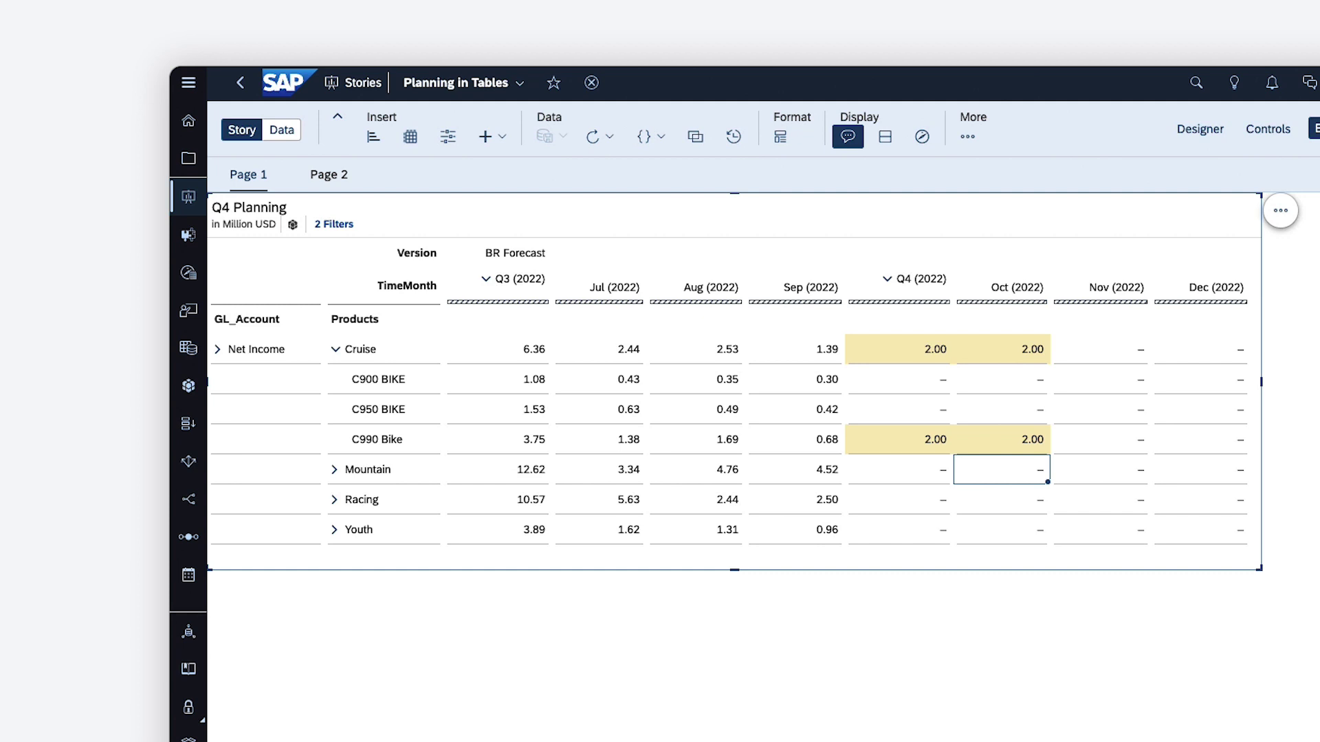
# Clear the C990 Bike Oct (2022) value so the cell is empty.
pyautogui.doubleClick(1001, 439)
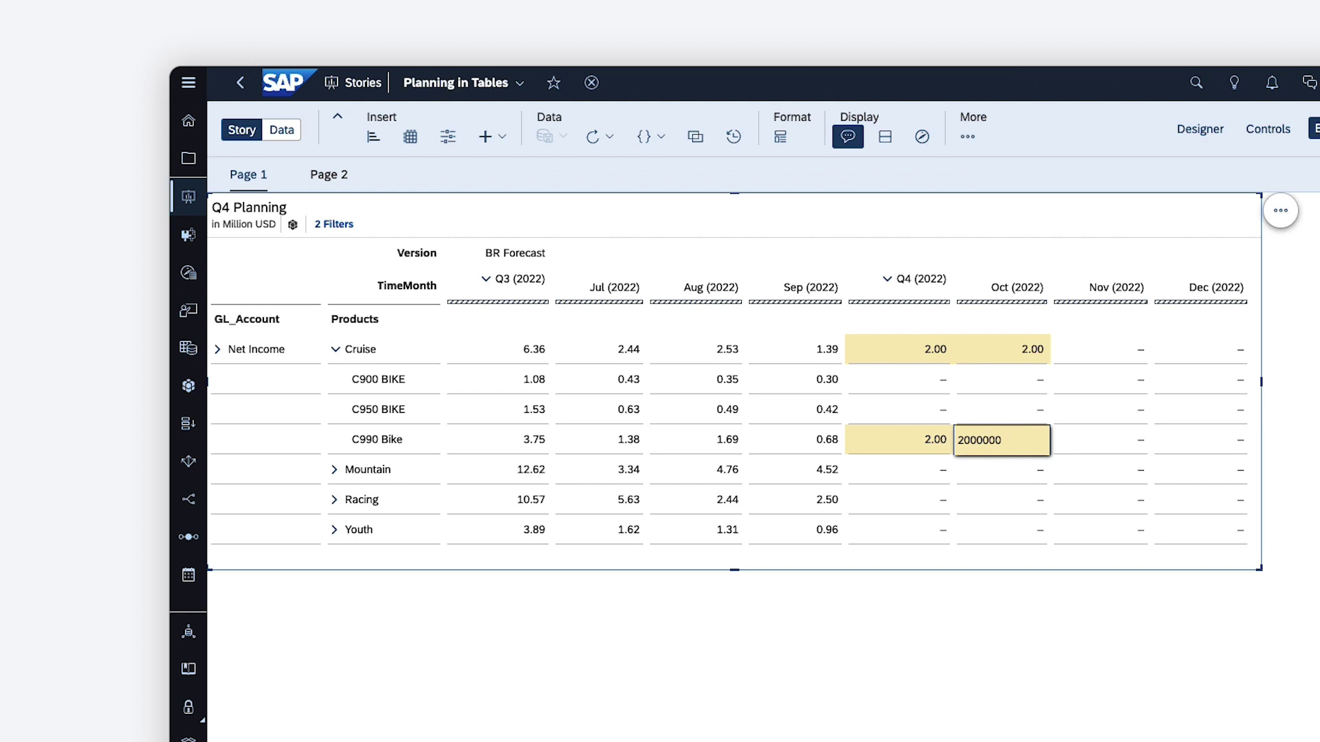
pyautogui.hotkey('shift', 'Left')
pyautogui.hotkey('shift', 'Left')
pyautogui.hotkey('shift', 'Left')
pyautogui.hotkey('shift', 'Left')
pyautogui.hotkey('shift', 'Left')
pyautogui.hotkey('shift', 'Left')
pyautogui.hotkey('shift', 'Left')
pyautogui.press('BackSpace')
pyautogui.press('Return')
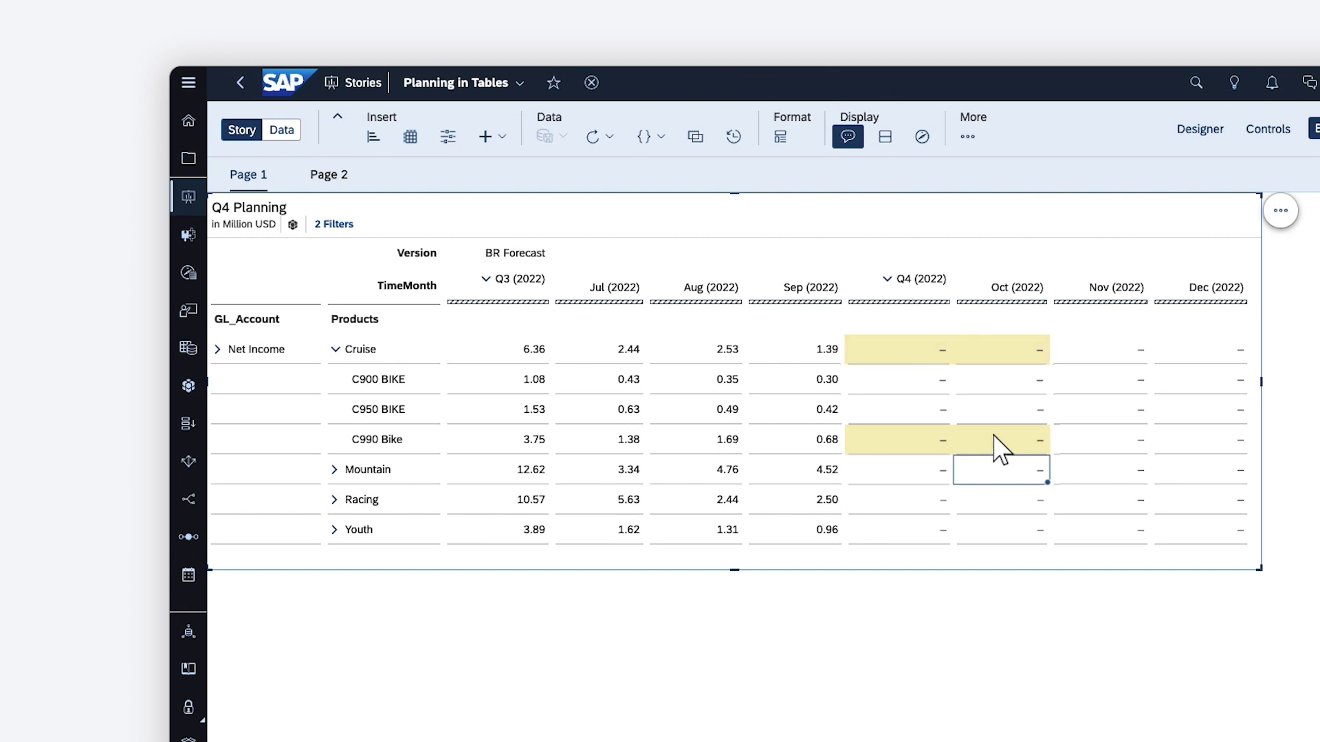
# Set Cruise Q4 (2022) to 7m, spreading 2.33 per bike and 0.78 per month.
pyautogui.doubleClick(901, 348)
pyautogui.write('7m')
pyautogui.press('Return')
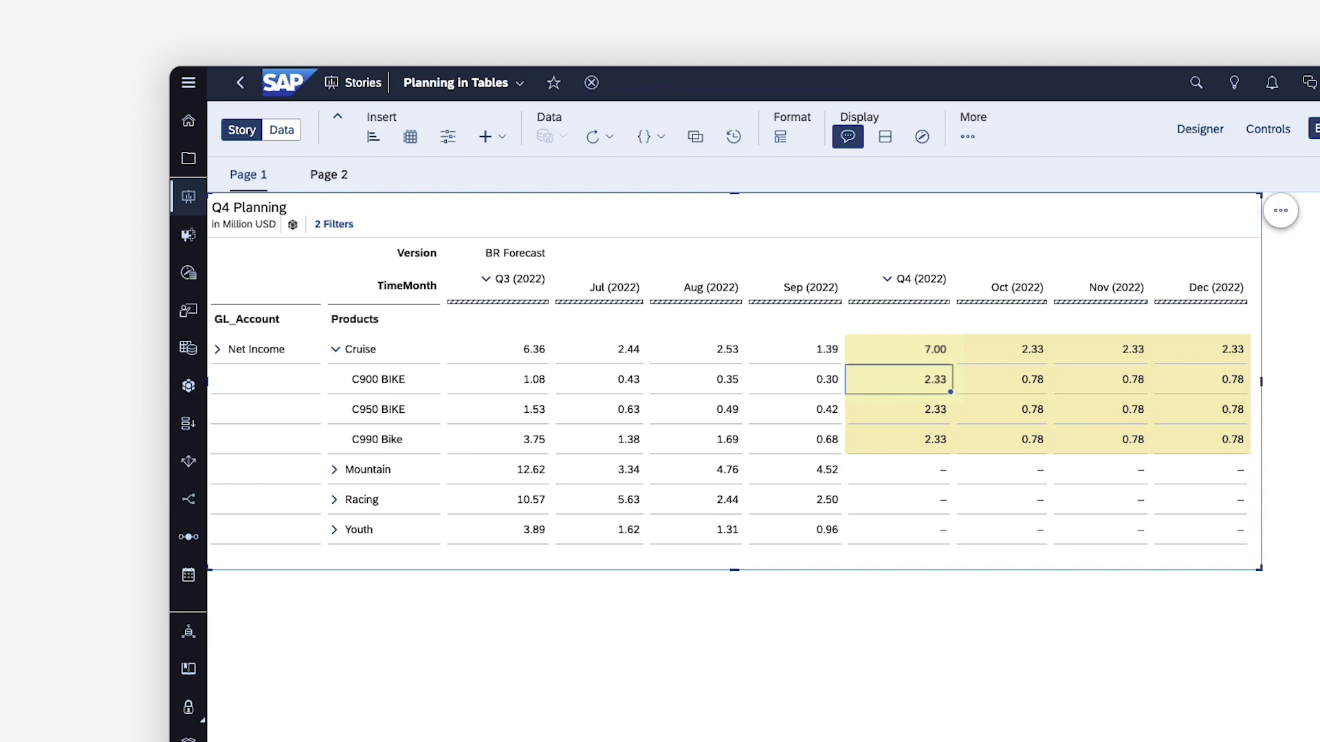
# Subtract 1 million from Cruise Q4 (2022) by entering +-1m, leaving 6.00.
pyautogui.click(921, 349)
pyautogui.write('7000000')
pyautogui.hotkey('ctrl', 'a')
pyautogui.write('*2')
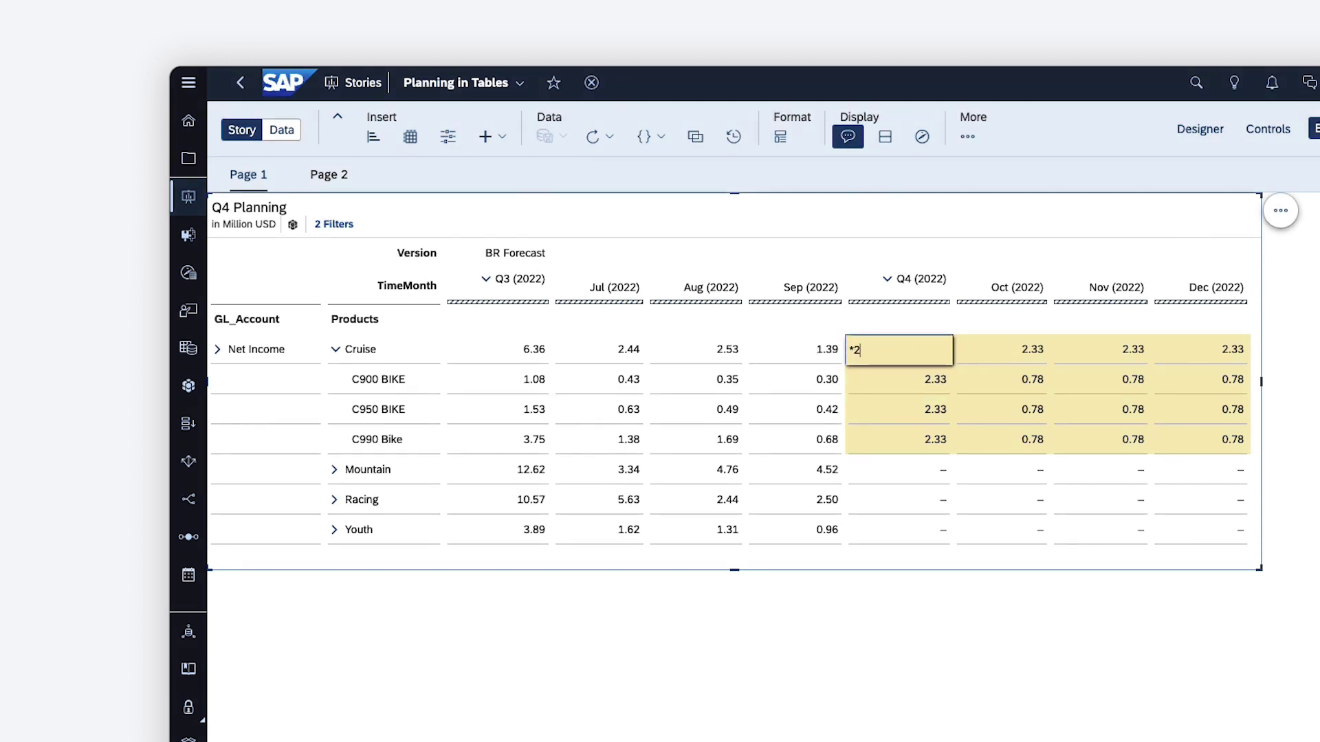
pyautogui.press('BackSpace')
pyautogui.press('BackSpace')
pyautogui.write('\\2')
pyautogui.press('BackSpace')
pyautogui.press('BackSpace')
pyautogui.write('+50')
pyautogui.press('BackSpace')
pyautogui.press('BackSpace')
pyautogui.press('BackSpace')
pyautogui.write('+1m')
pyautogui.press('BackSpace')
pyautogui.press('BackSpace')
pyautogui.press('BackSpace')
pyautogui.write('+-1m')
pyautogui.press('Return')
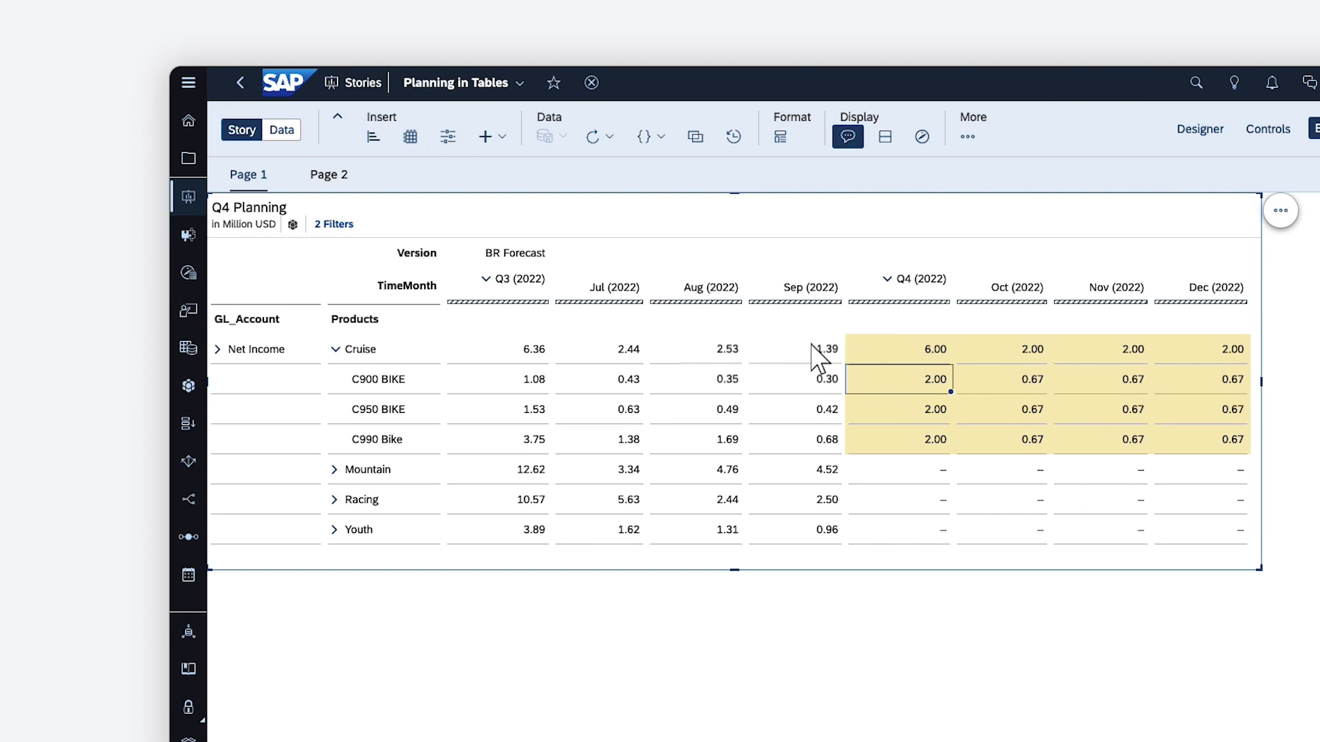
# Delete the Cruise Q4 (2022) value so all its bike and month cells are empty.
pyautogui.doubleClick(906, 352)
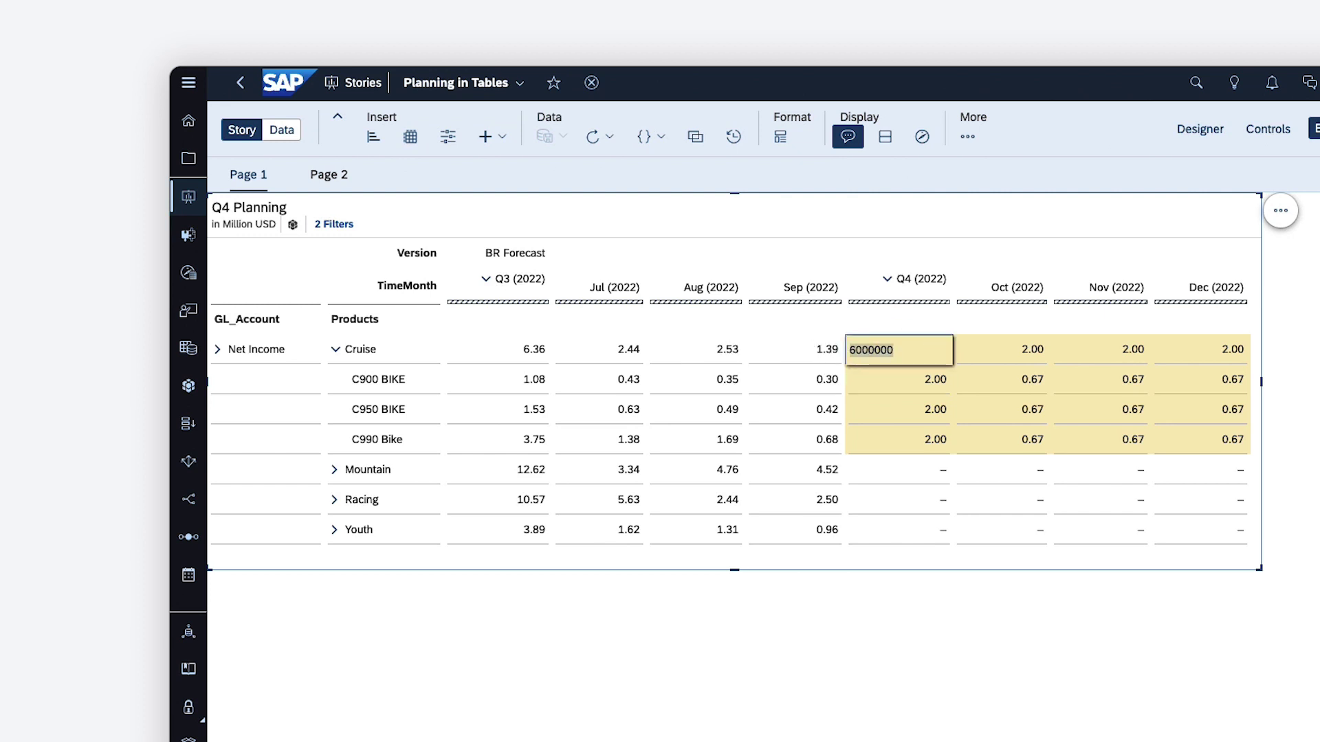
pyautogui.press('BackSpace')
pyautogui.press('Return')
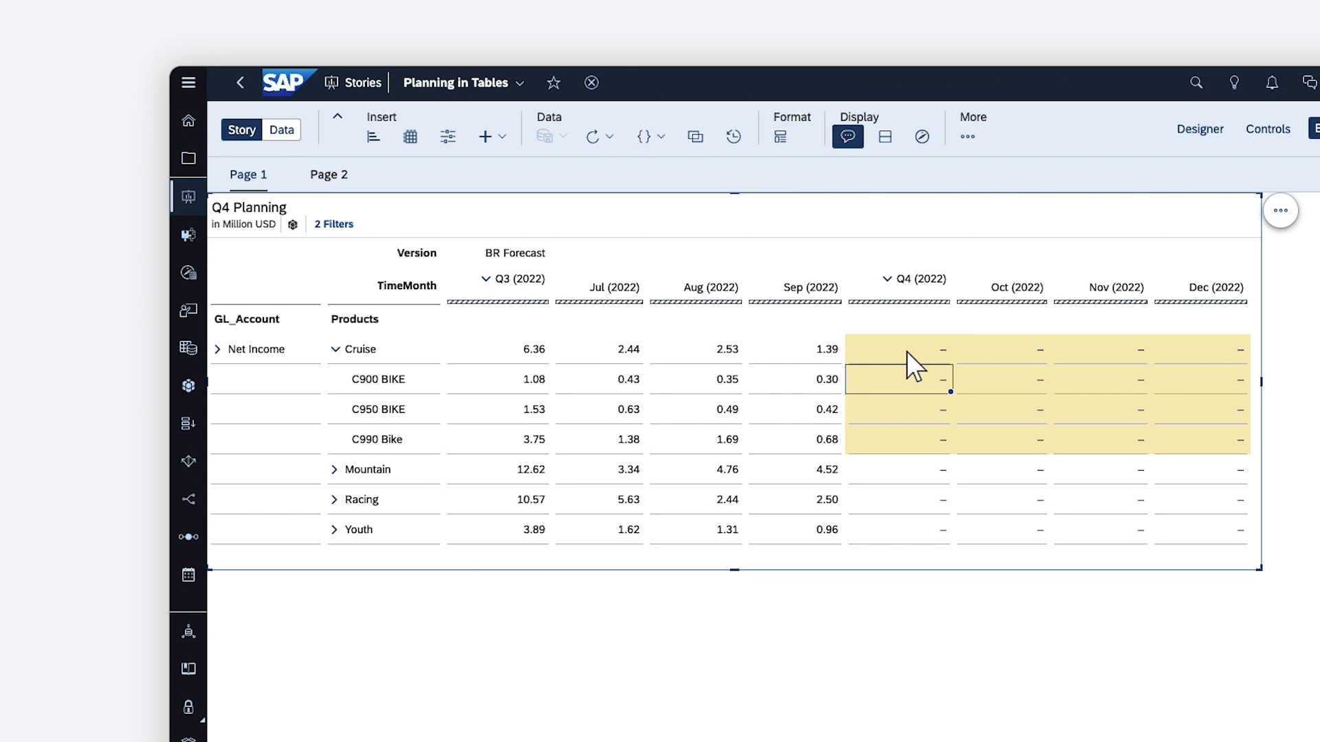
# Copy the Cruise Q3 (2022) cell and paste it into Cruise Q4 (2022), giving 6.36.
pyautogui.click(530, 355)
pyautogui.rightClick(529, 356)
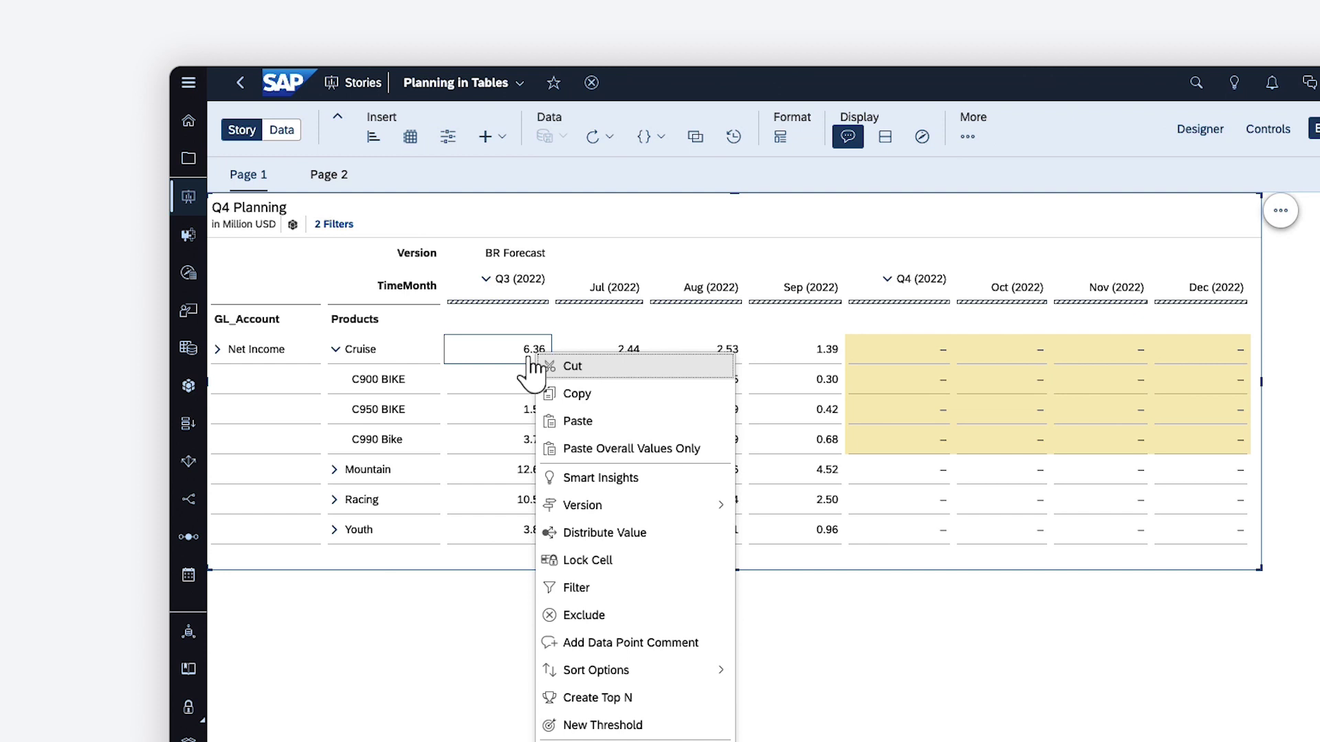
pyautogui.click(581, 396)
pyautogui.rightClick(902, 357)
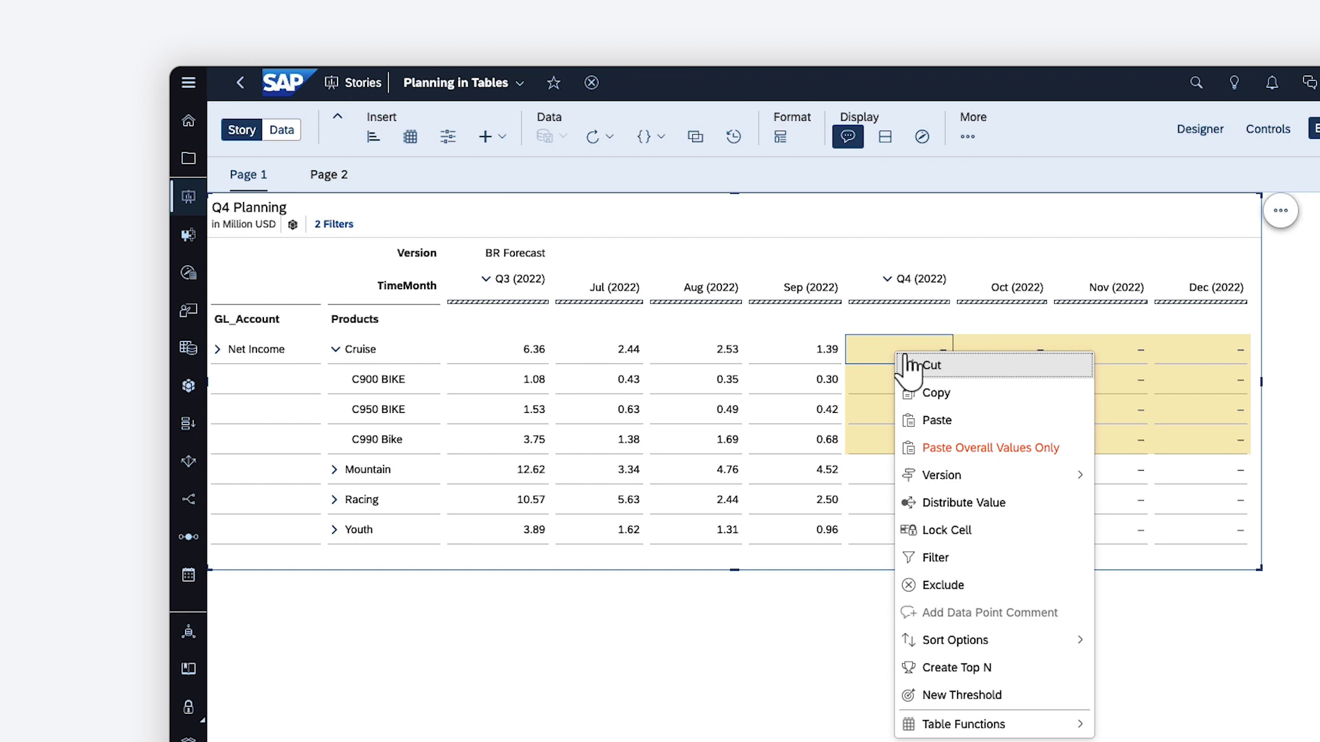
pyautogui.click(920, 421)
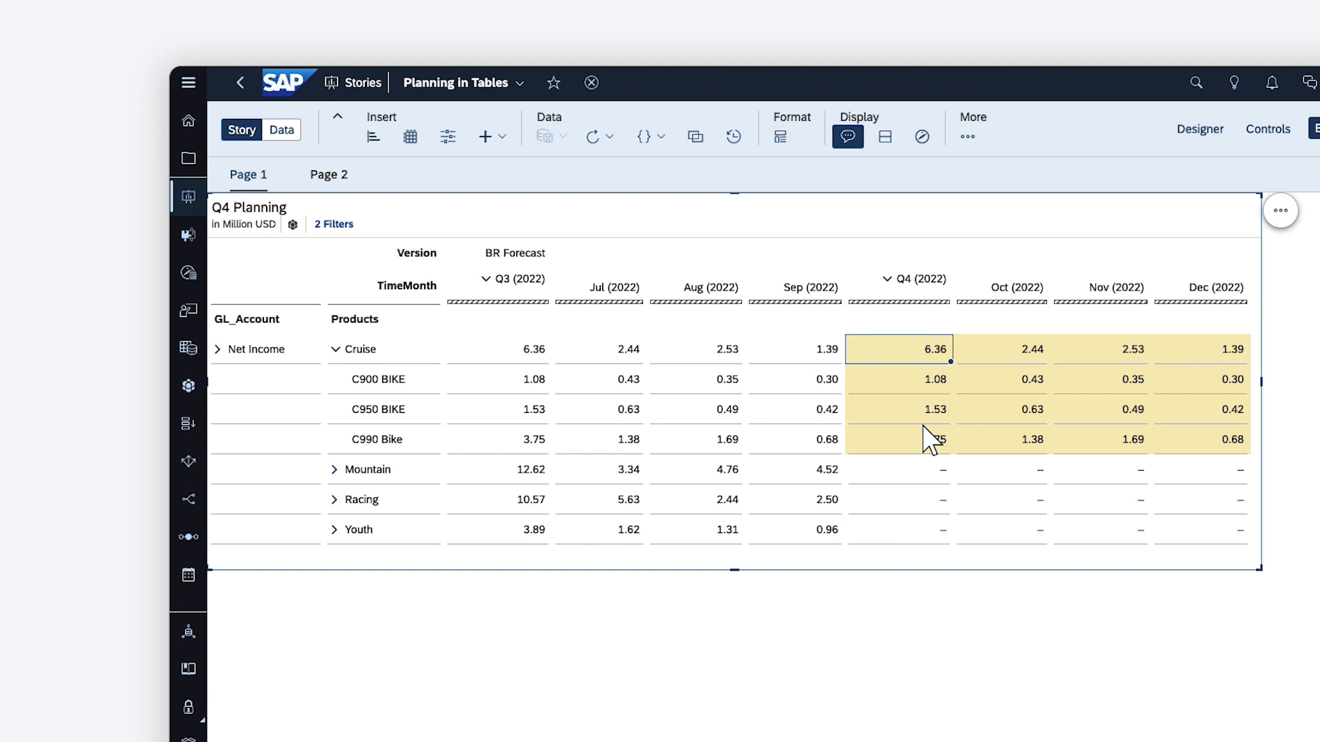
# Distribute Cruise Q4's 6,361,741.25 using 'Distribute source amount to targets'.
pyautogui.click(1281, 212)
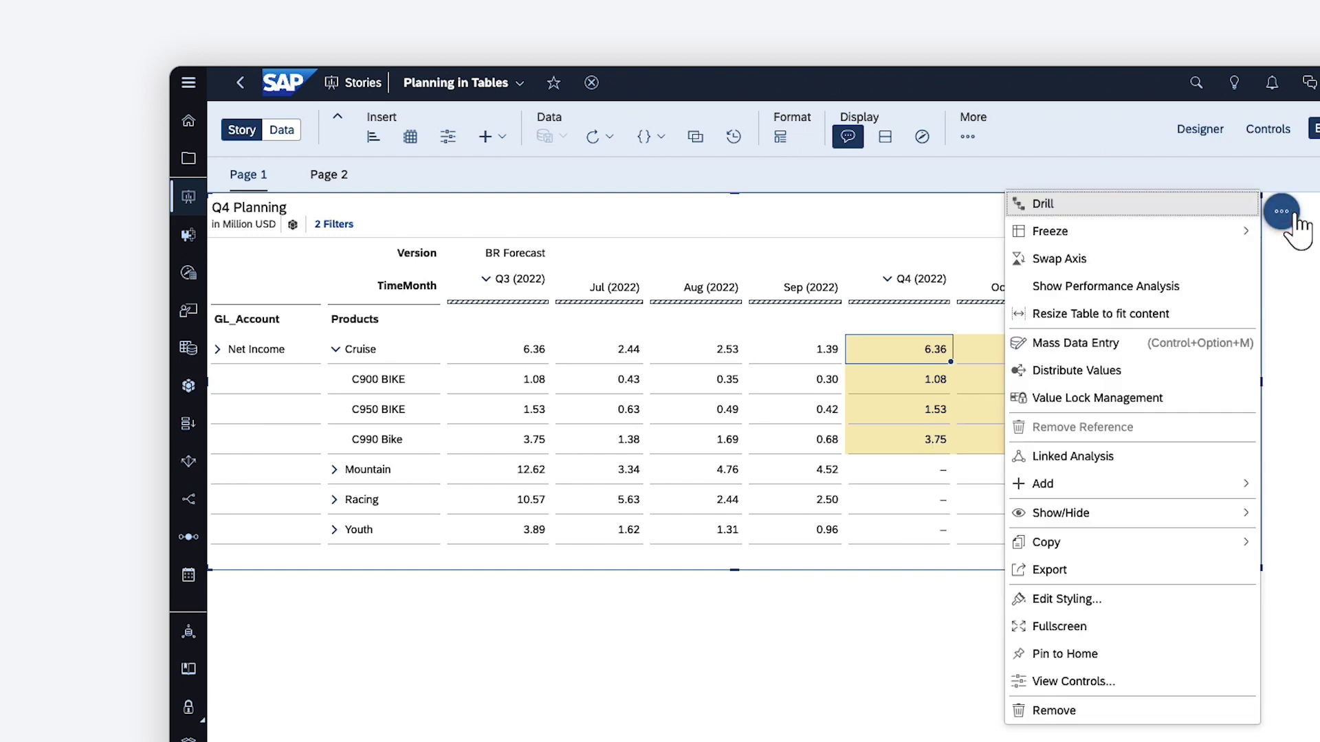
pyautogui.click(1083, 372)
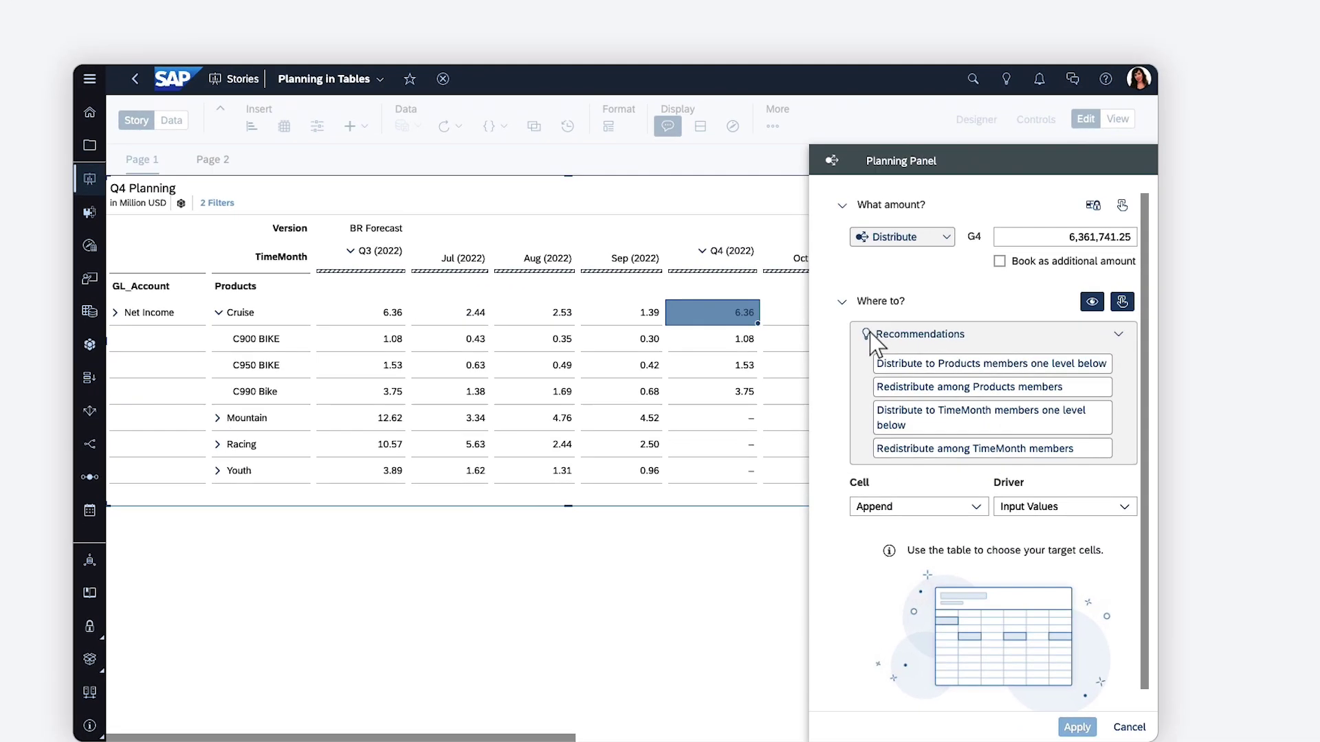
pyautogui.click(943, 236)
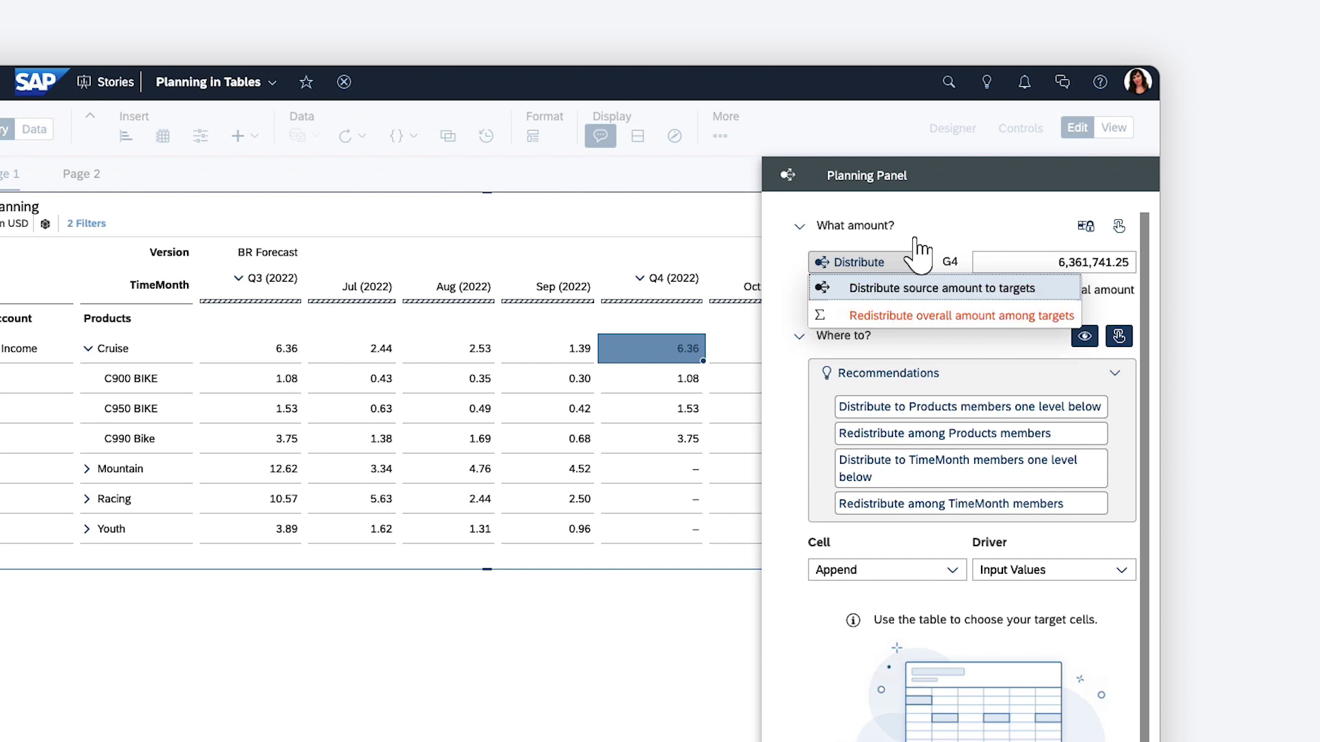
pyautogui.click(929, 288)
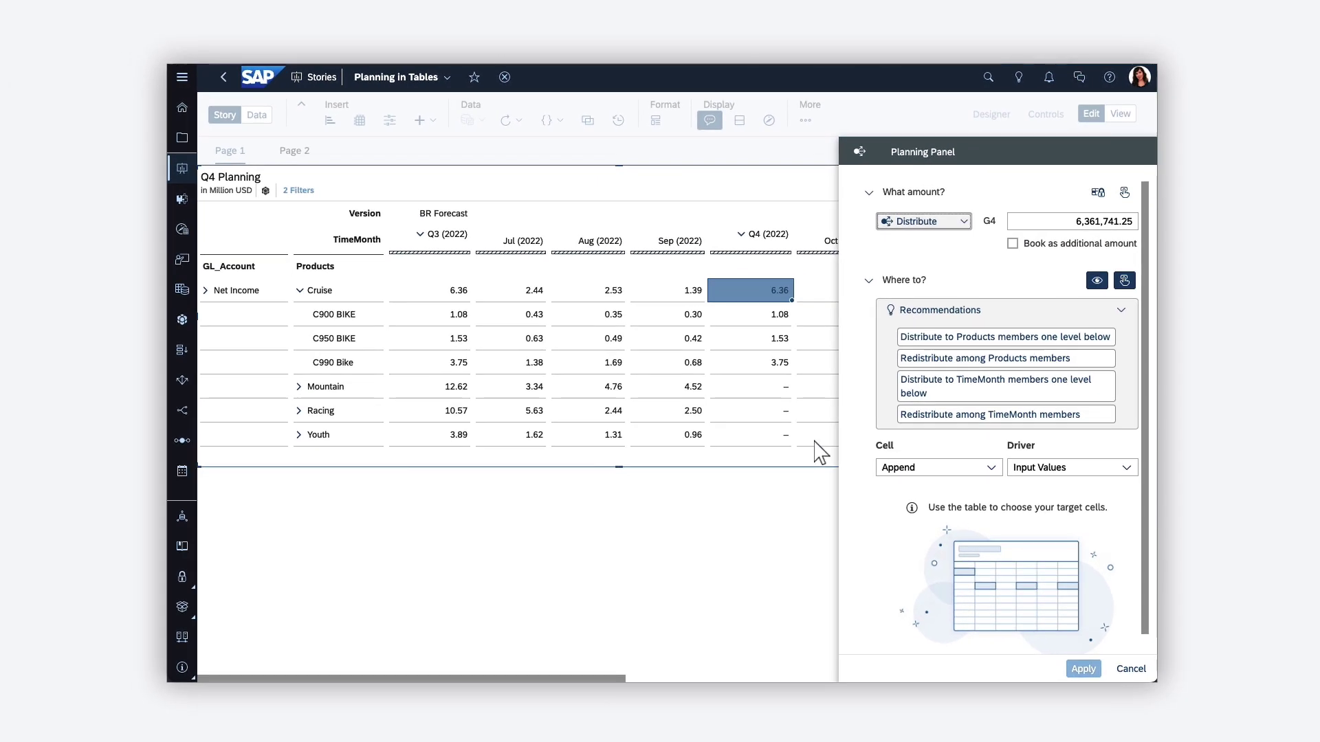
pyautogui.click(636, 668)
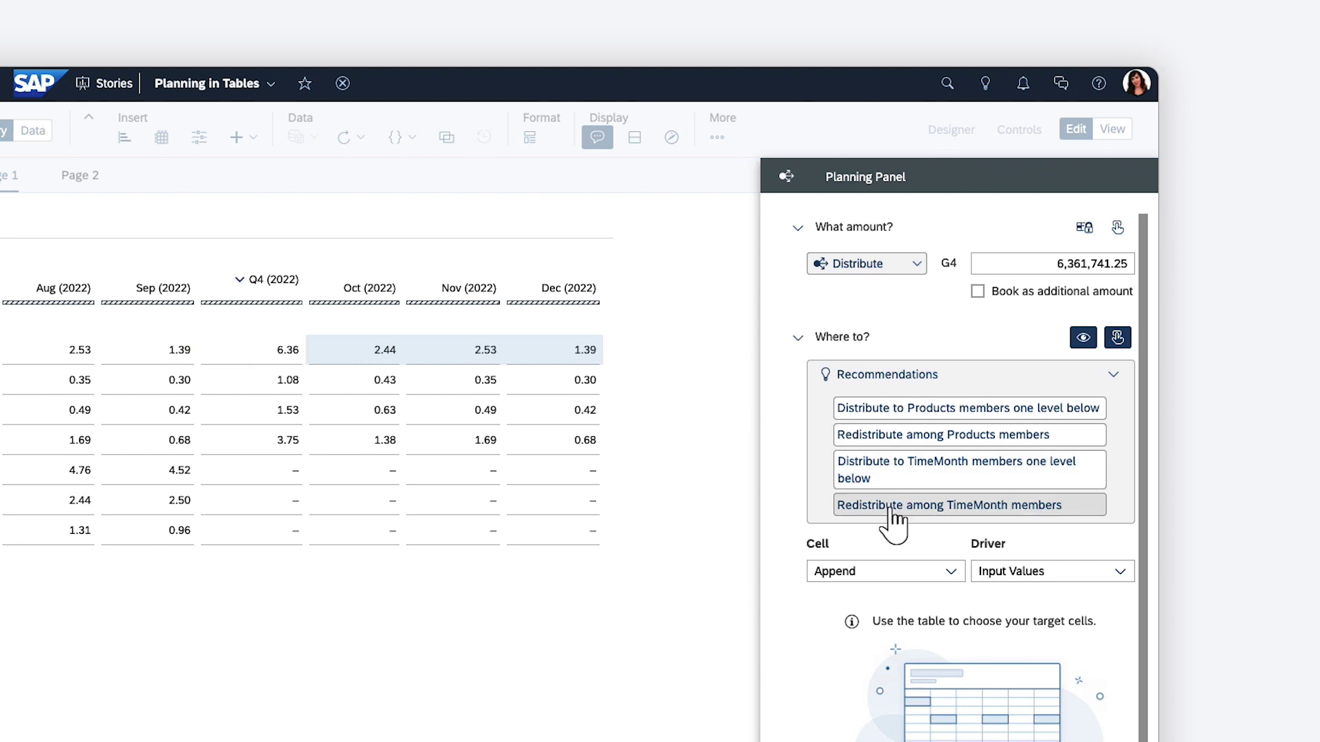
# Choose redistribution among Products members with Overwrite and Input Weights.
pyautogui.click(947, 438)
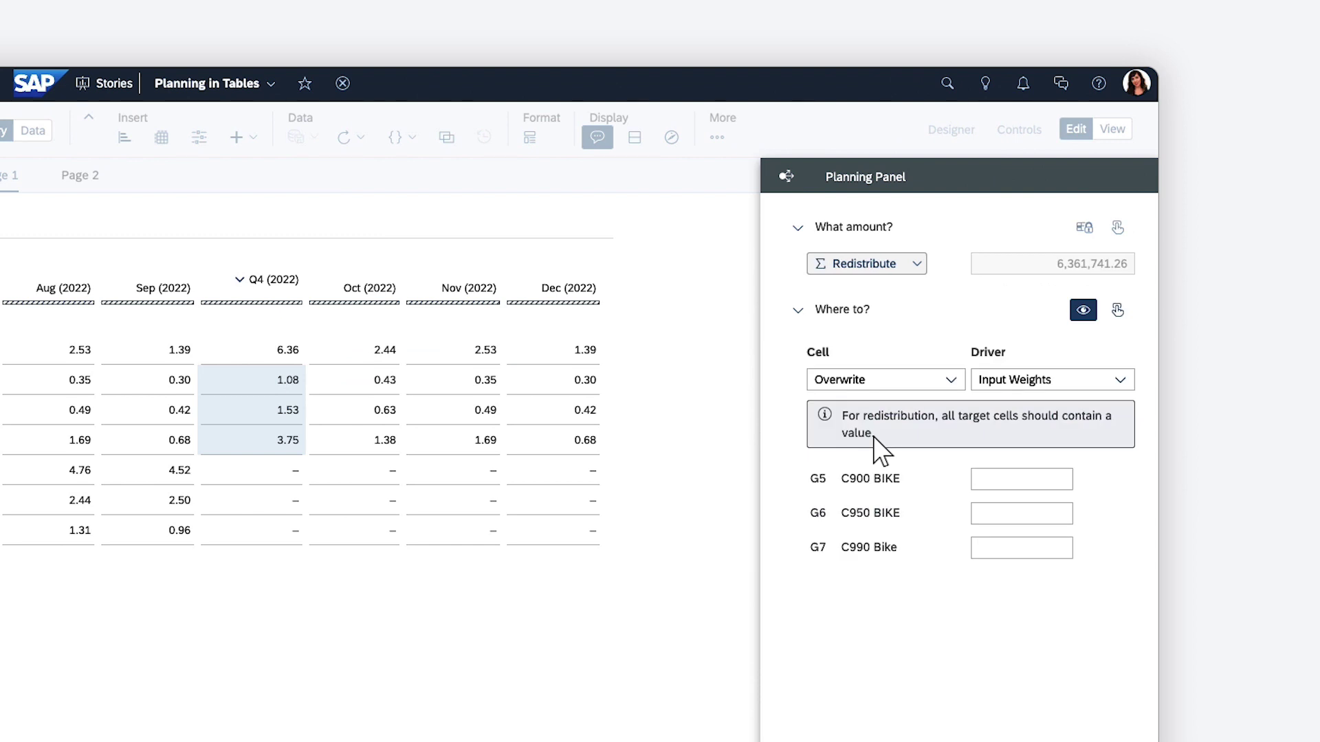
pyautogui.click(950, 380)
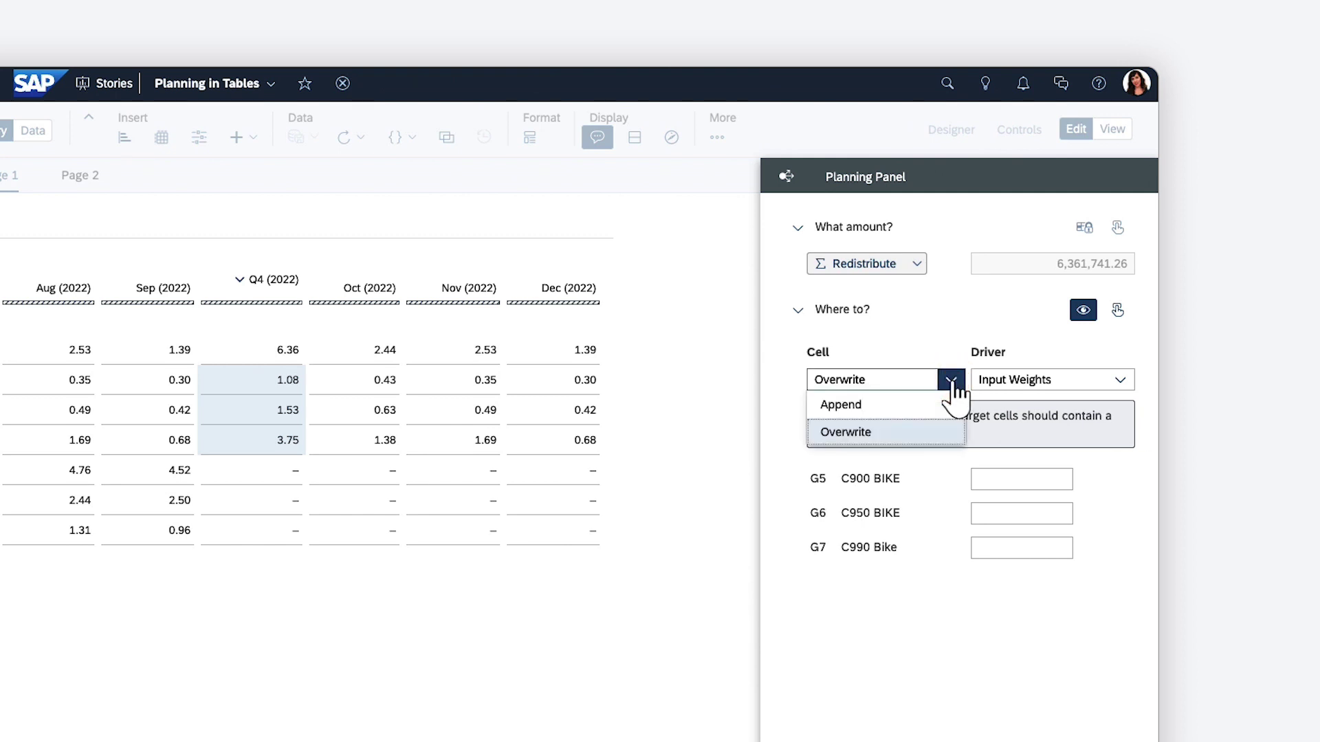
pyautogui.click(884, 433)
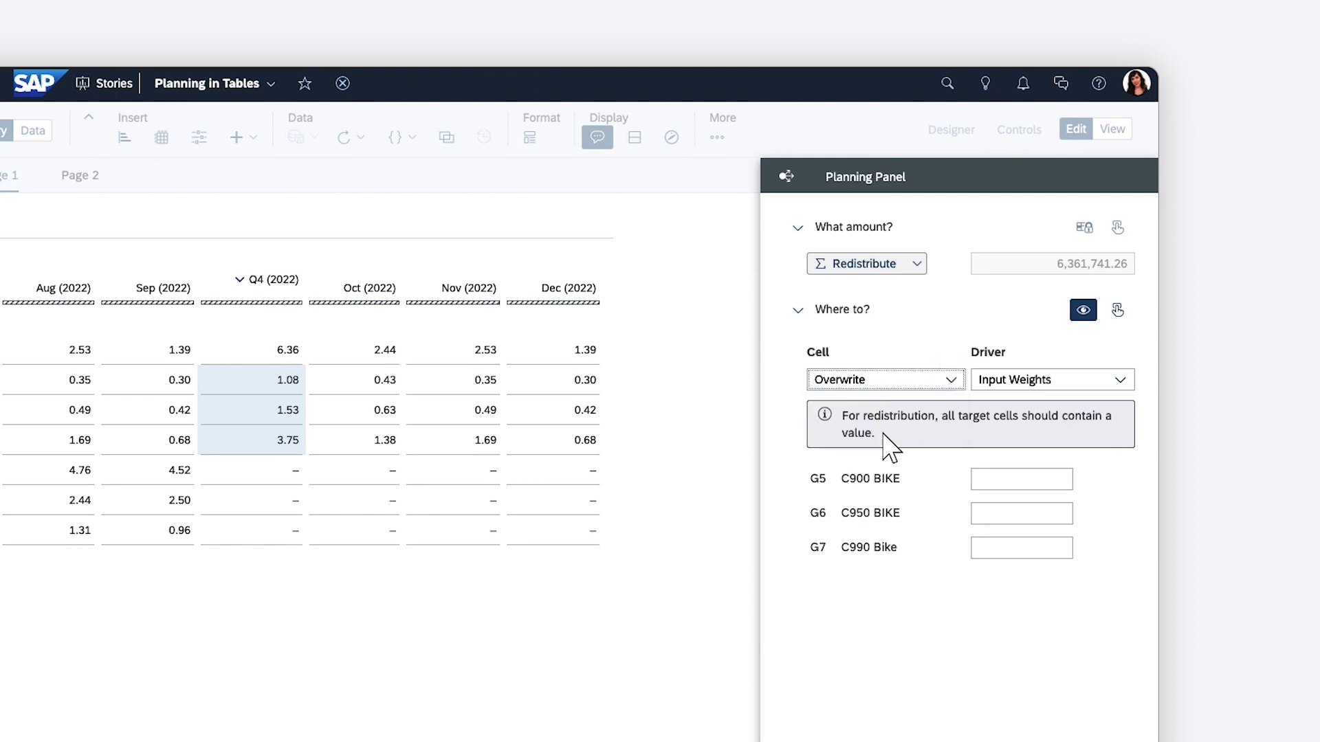
pyautogui.click(1122, 380)
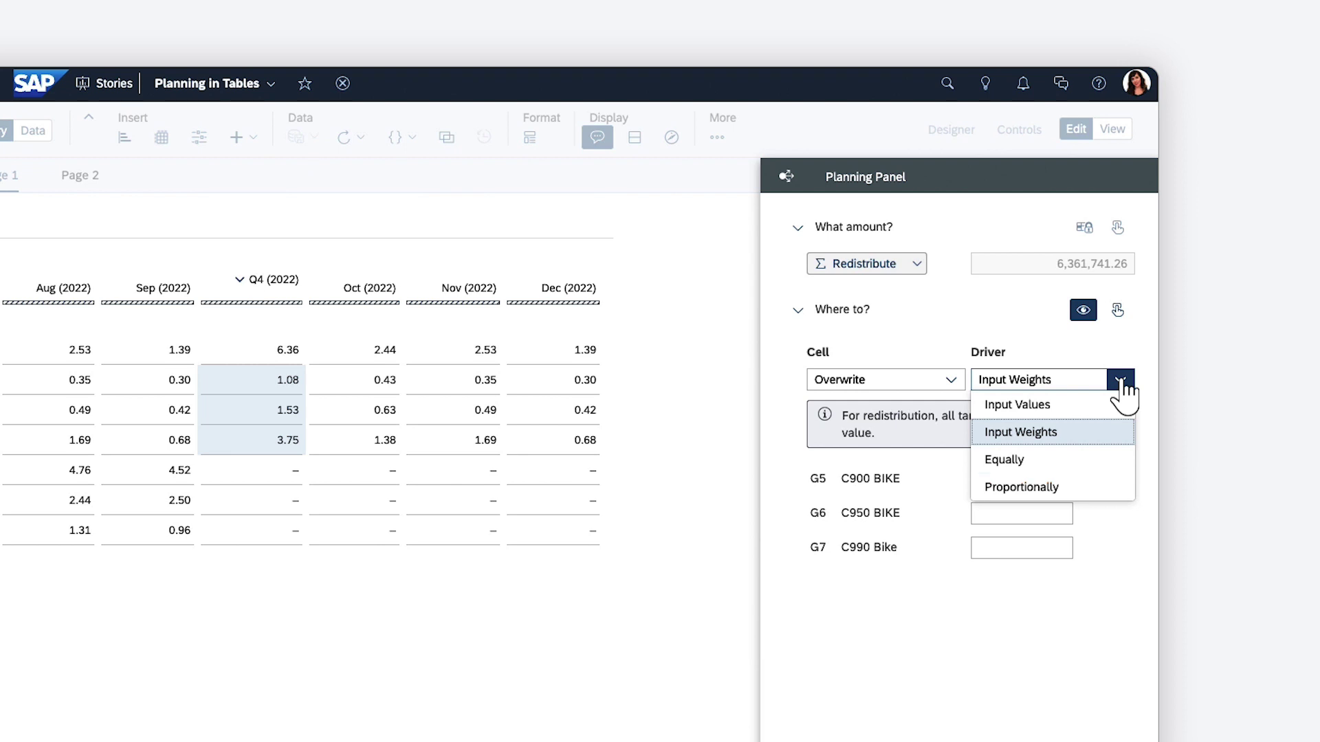
pyautogui.click(1050, 435)
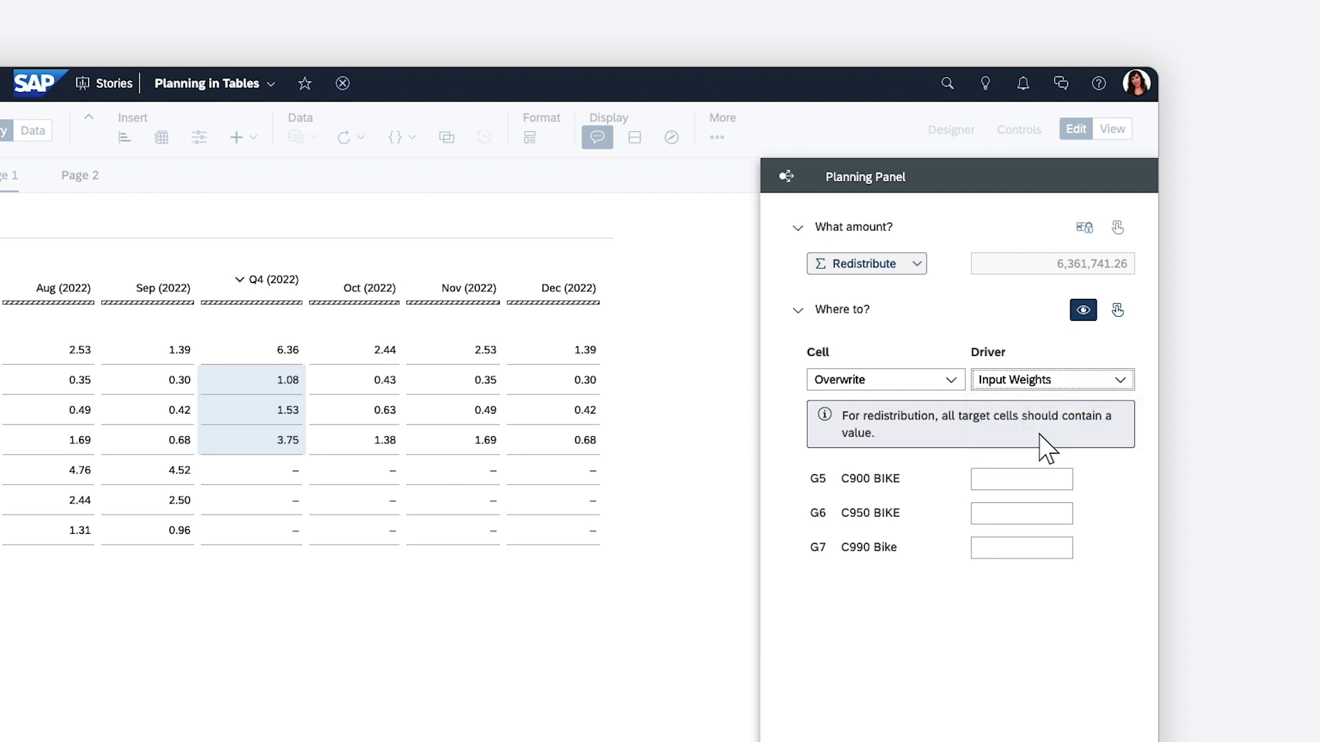
# Apply weights 1, 1 and 2 to C900 BIKE, C950 BIKE and C990 Bike.
pyautogui.click(1031, 478)
pyautogui.write('1')
pyautogui.click(1032, 361)
pyautogui.write('1')
pyautogui.click(1029, 389)
pyautogui.write('2')
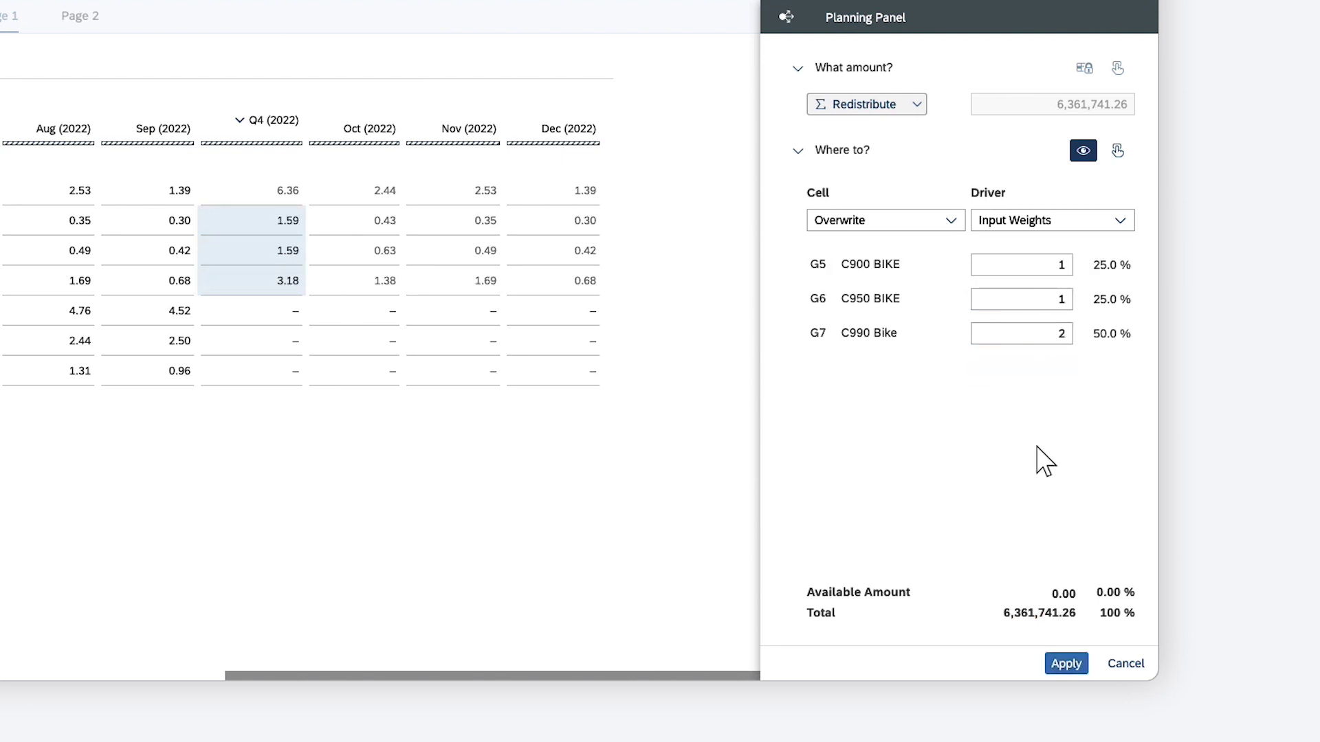
pyautogui.click(1066, 664)
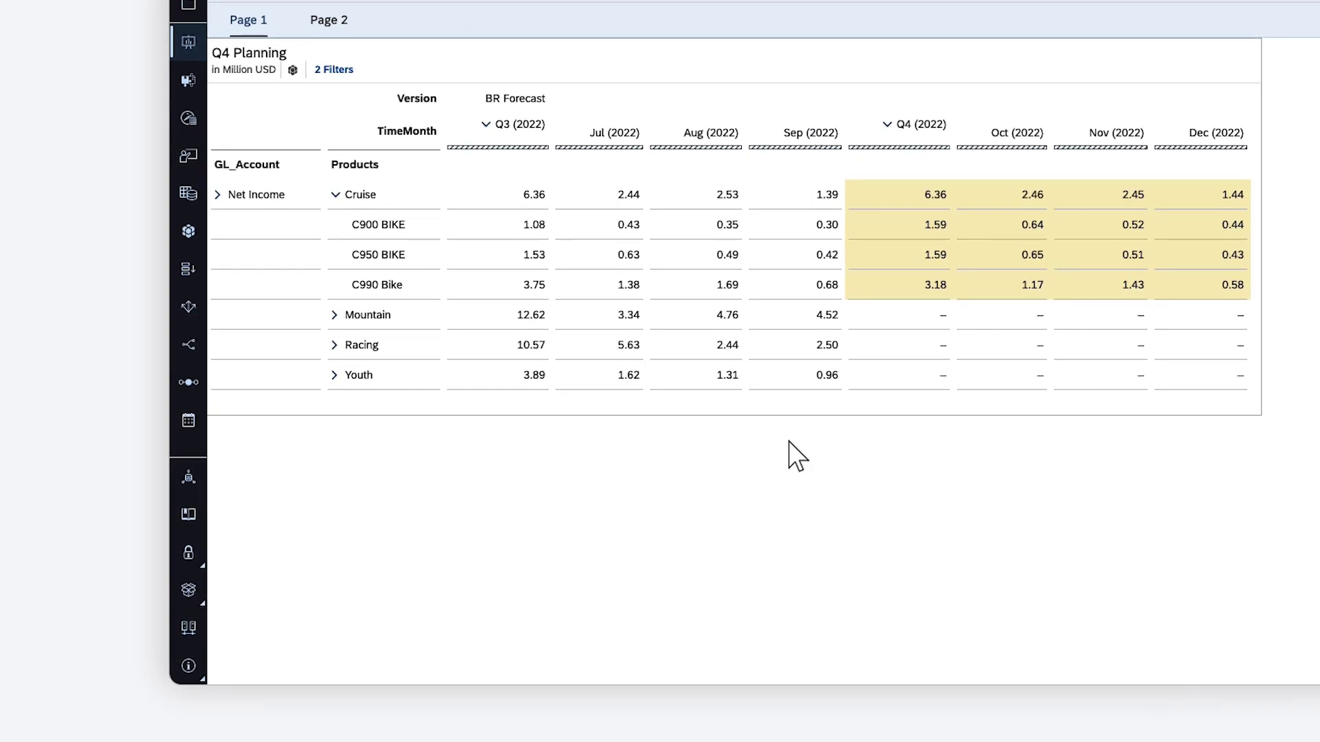
# Add a new member named C1000 Bike below C990 Bike in the Products rows.
pyautogui.click(416, 385)
pyautogui.rightClick(413, 286)
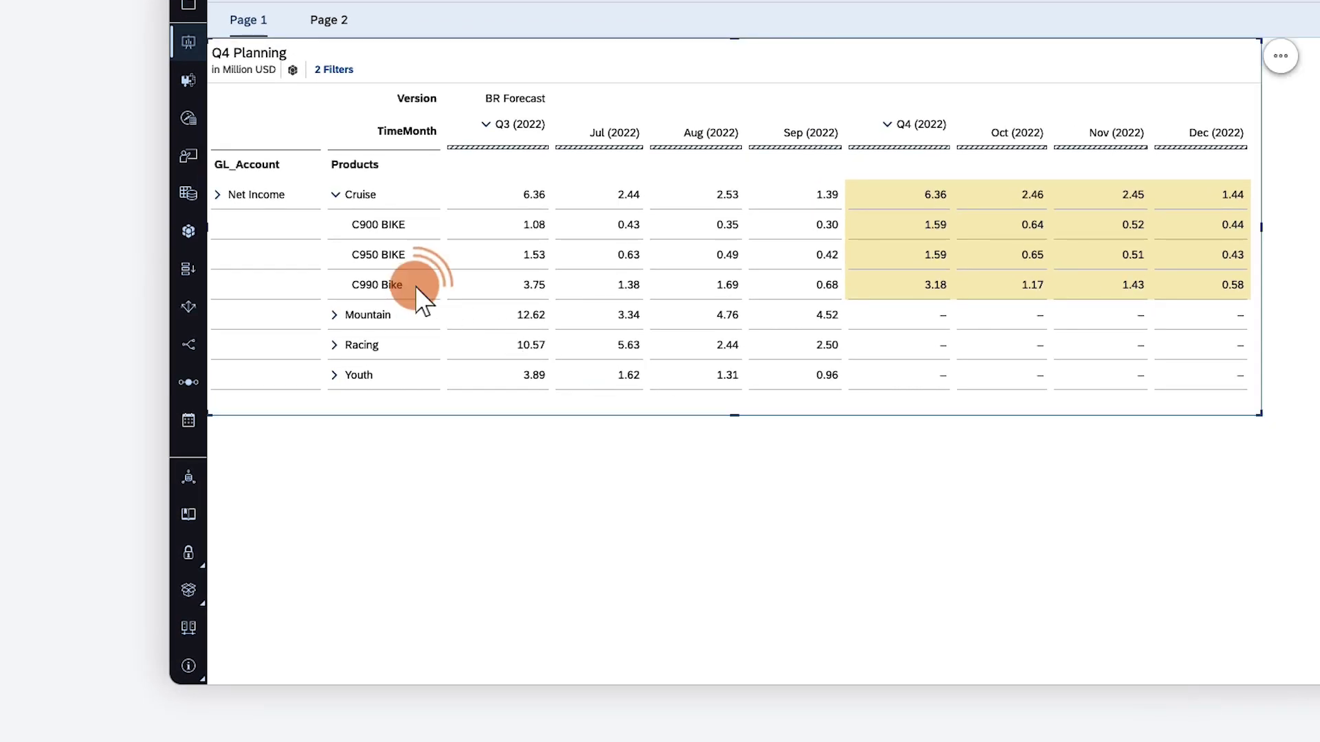
pyautogui.click(452, 296)
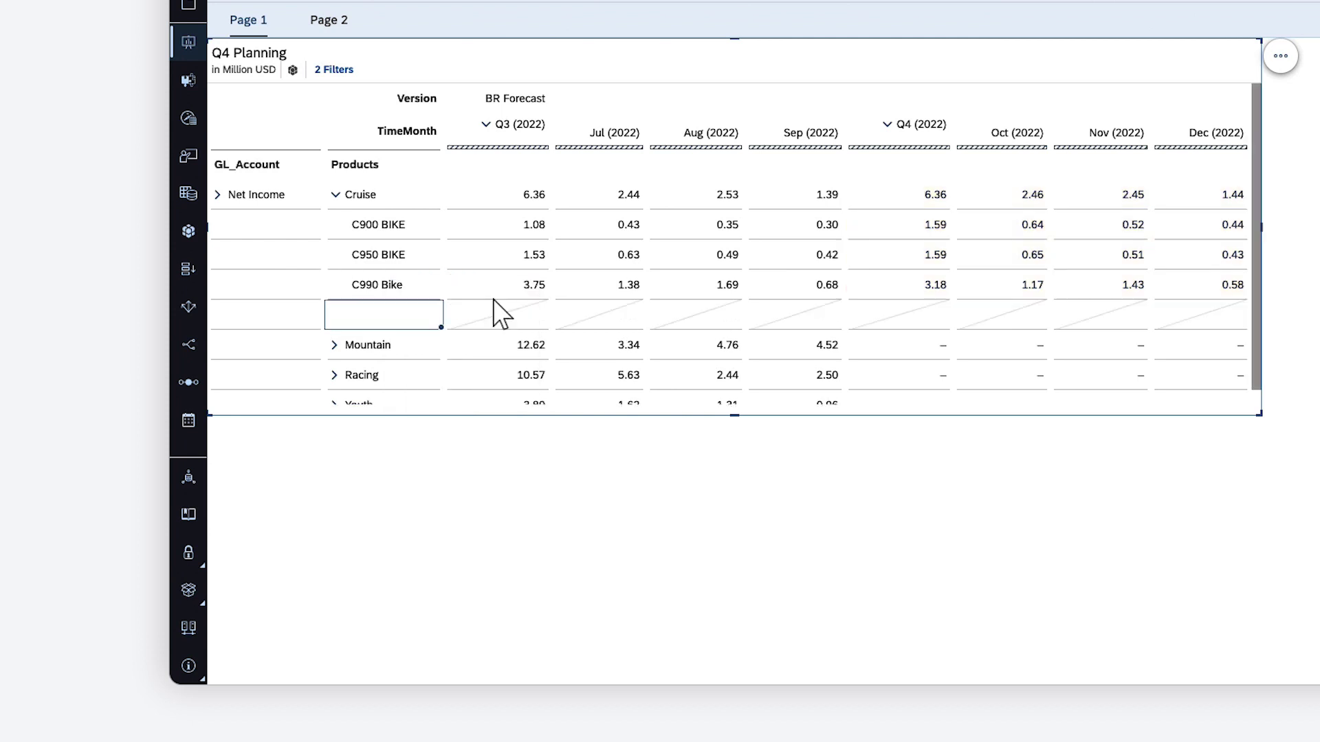
pyautogui.click(412, 316)
pyautogui.write('C1000 Bike')
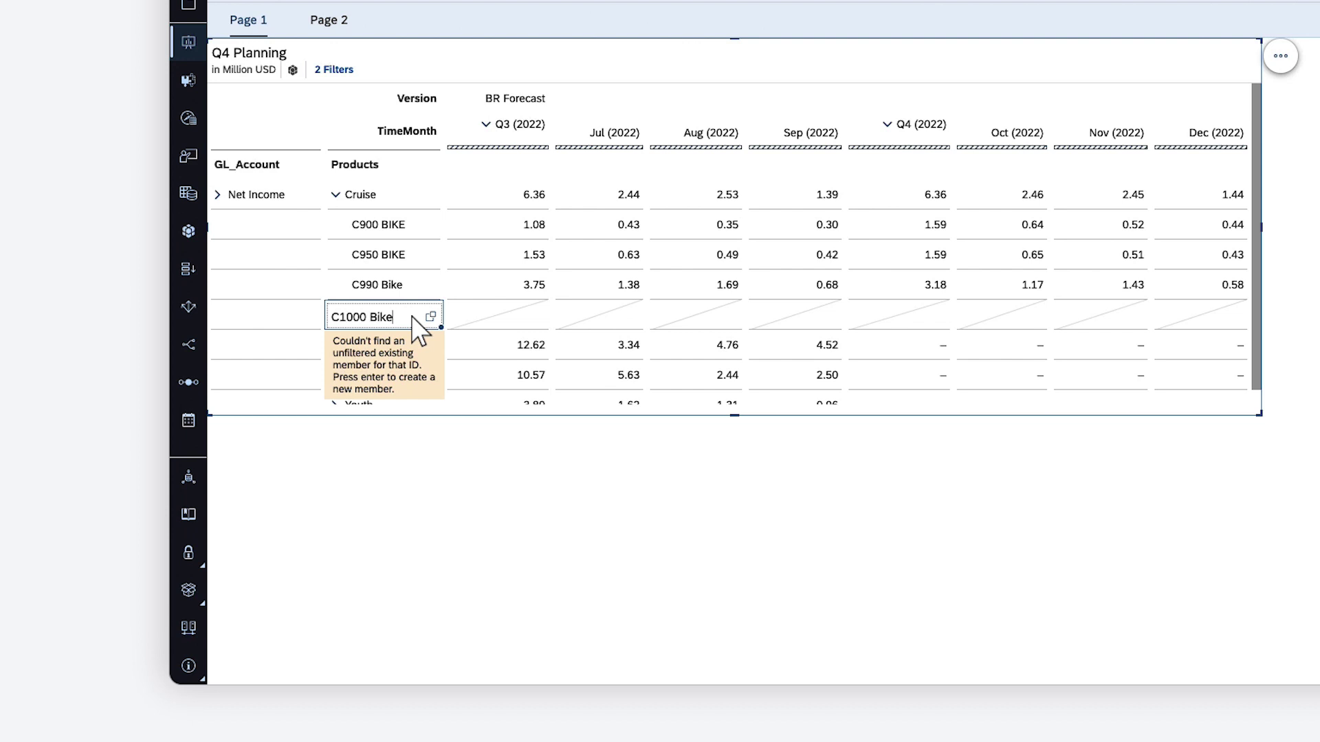
pyautogui.press('Return')
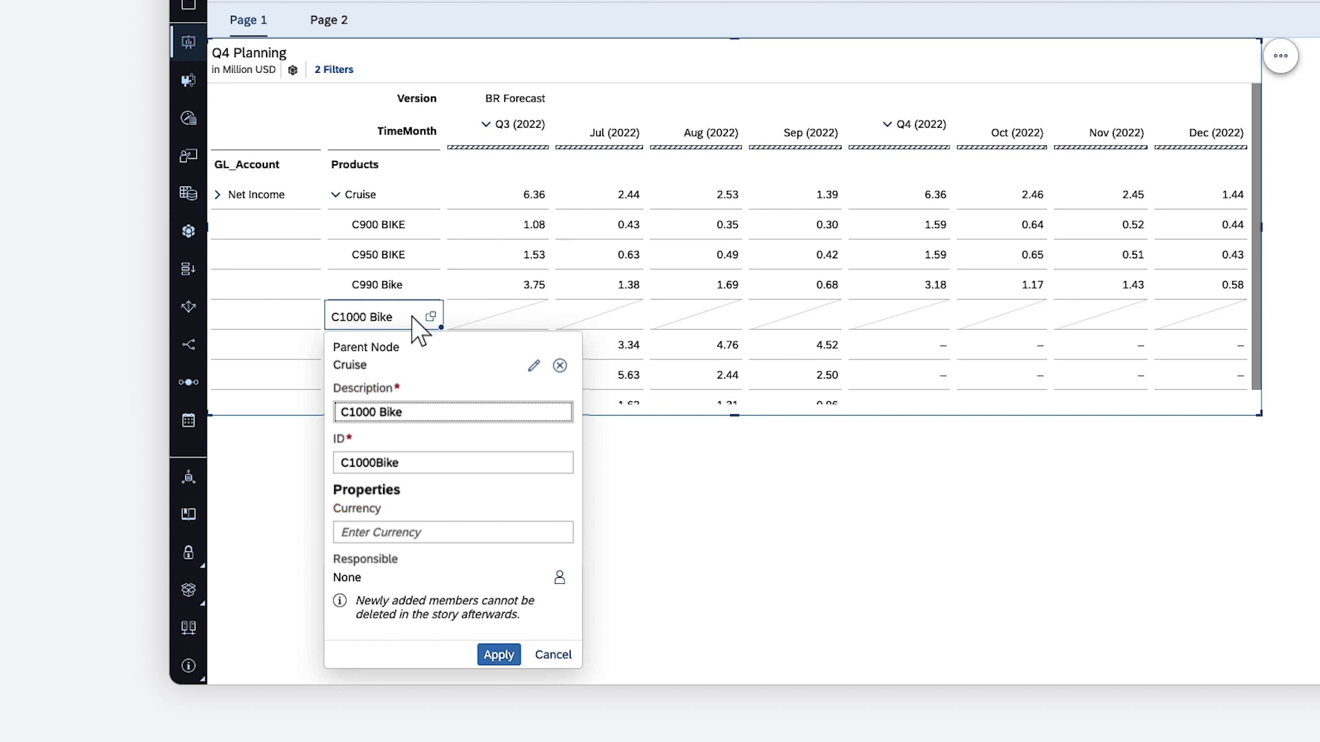
# Leave the responsible person empty and confirm the C1000 Bike member.
pyautogui.click(560, 578)
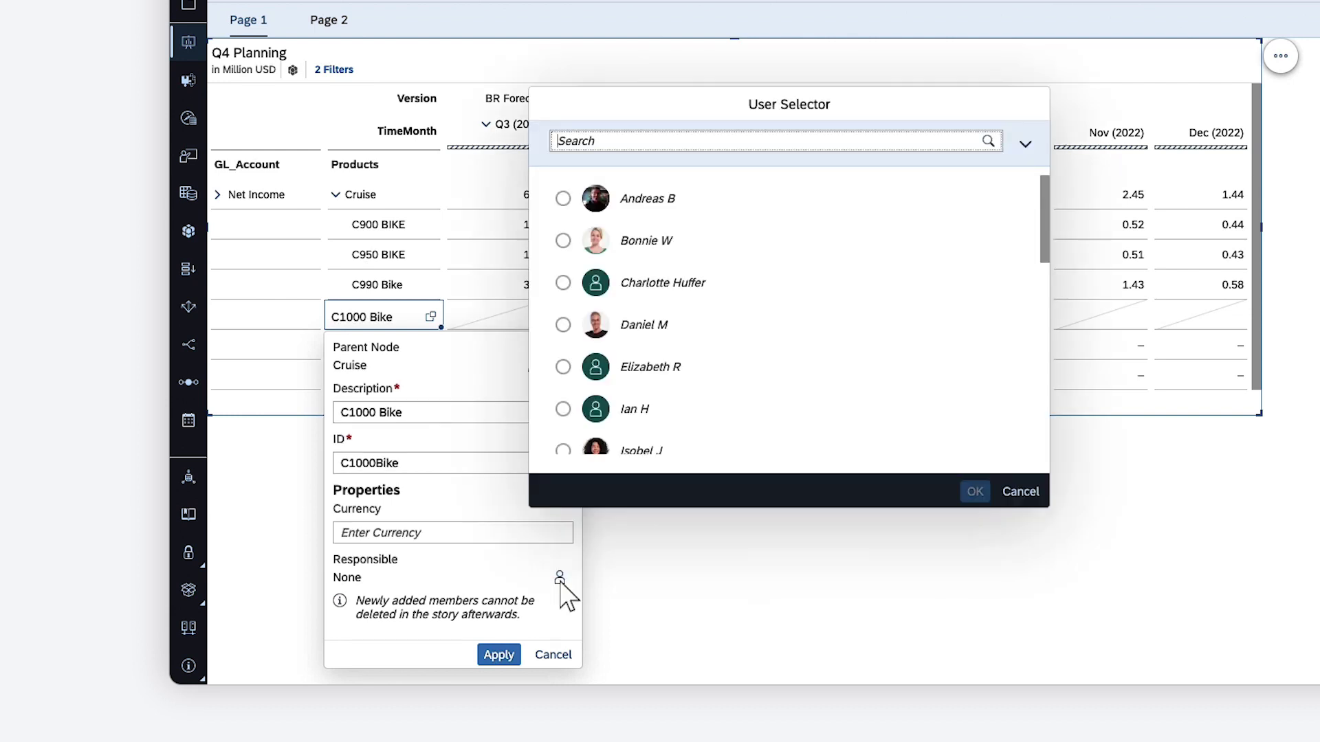
pyautogui.click(1020, 491)
pyautogui.click(505, 656)
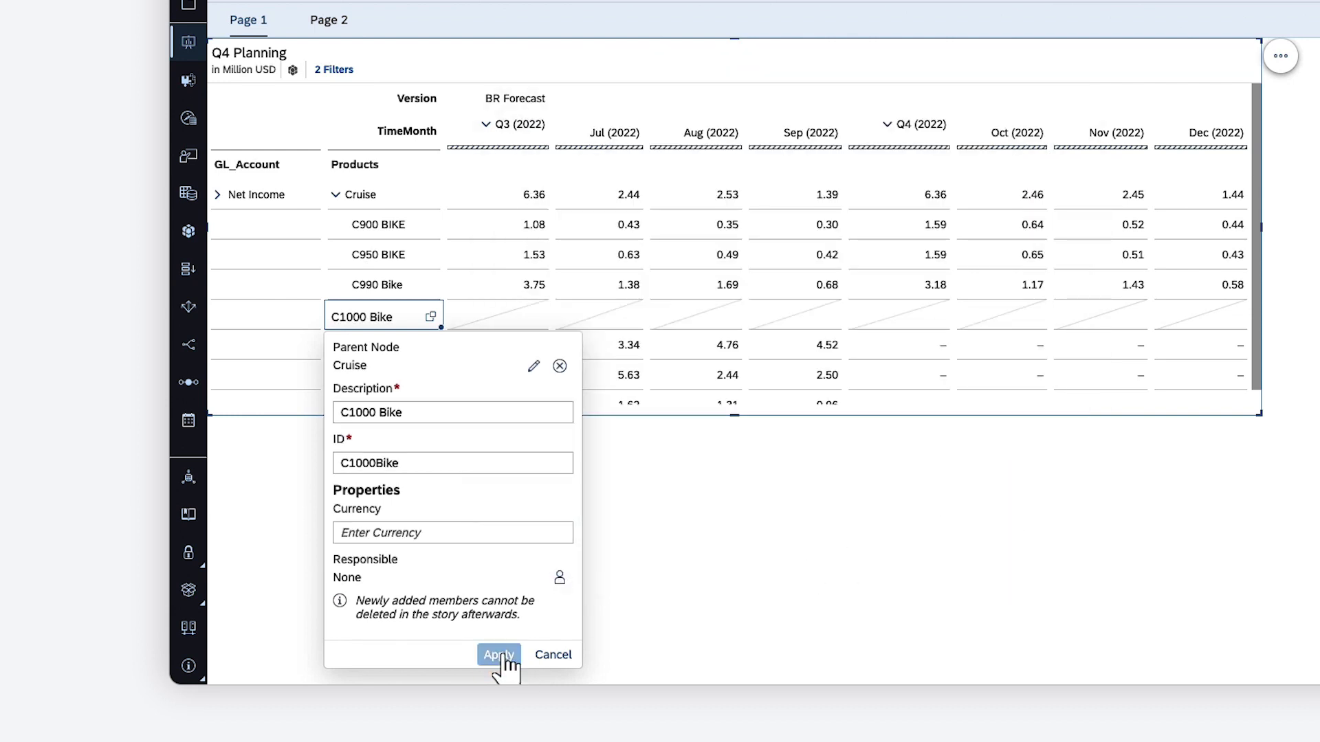